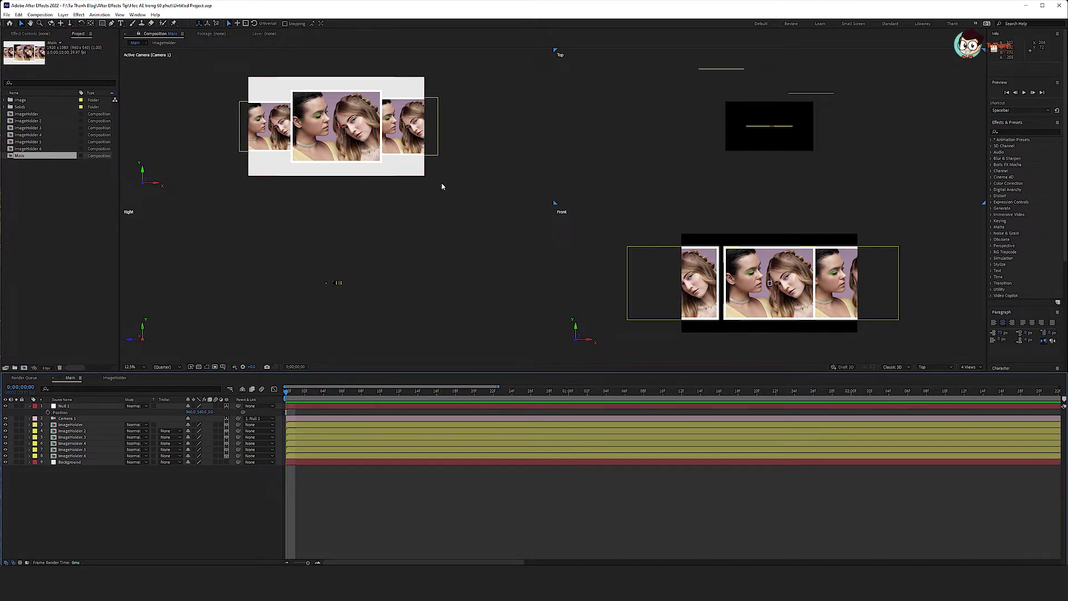
# Collapse Null 1's Position row and select the ImageHolder 6 composition in the Project panel.
pyautogui.click(30, 406)
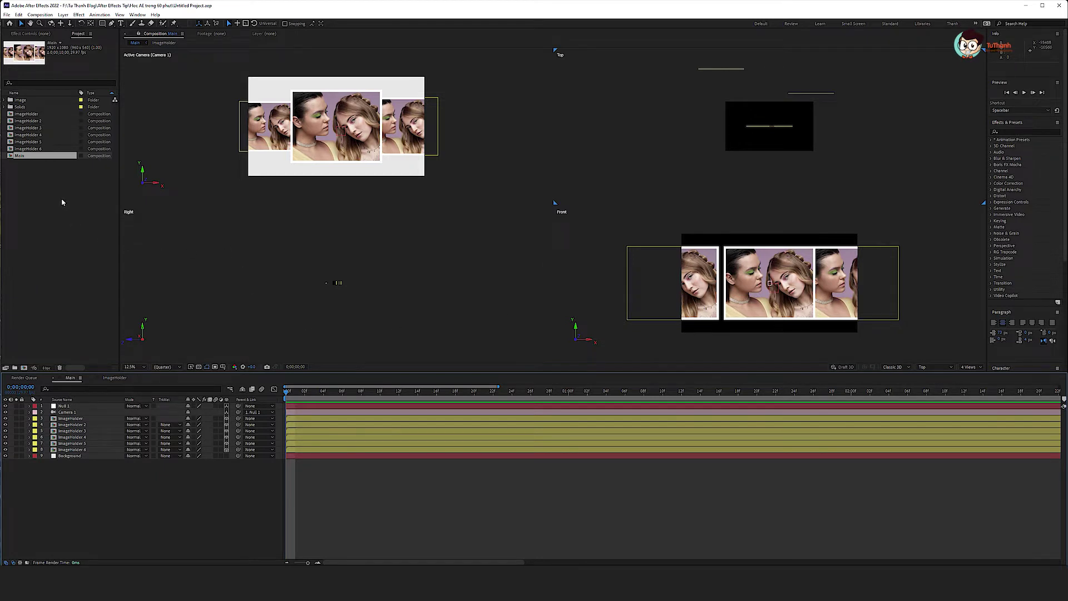
pyautogui.click(86, 239)
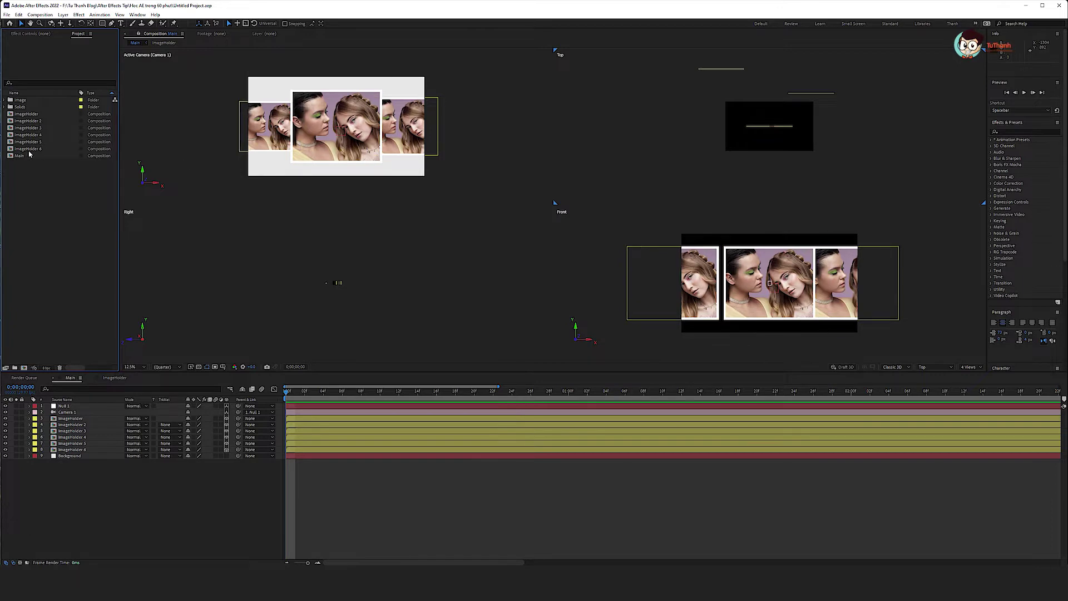
pyautogui.click(58, 150)
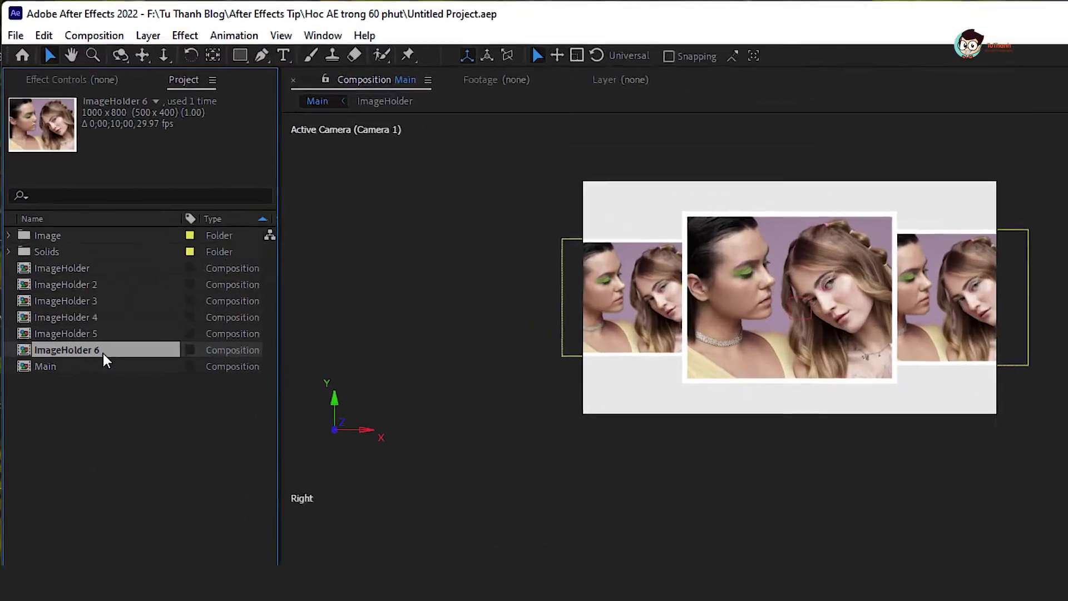
# Duplicate ImageHolder 6 into ImageHolder 7–12 and add all six as layers in Main.
pyautogui.hotkey('ctrl', 'd')
pyautogui.hotkey('ctrl', 'd')
pyautogui.hotkey('ctrl', 'd')
pyautogui.hotkey('ctrl', 'd')
pyautogui.hotkey('ctrl', 'd')
pyautogui.hotkey('ctrl', 'd')
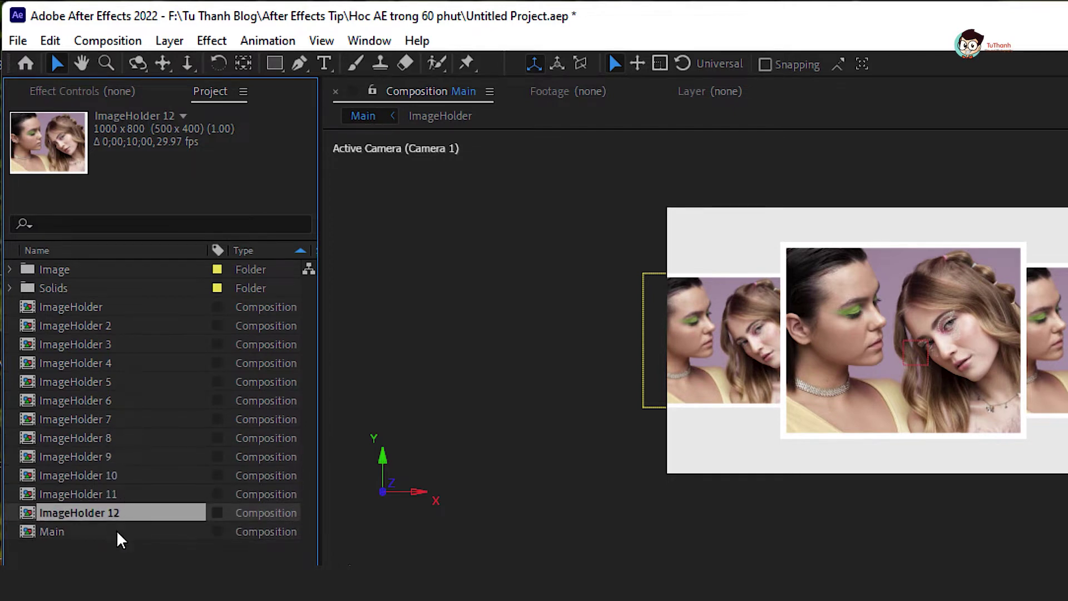
pyautogui.click(124, 420)
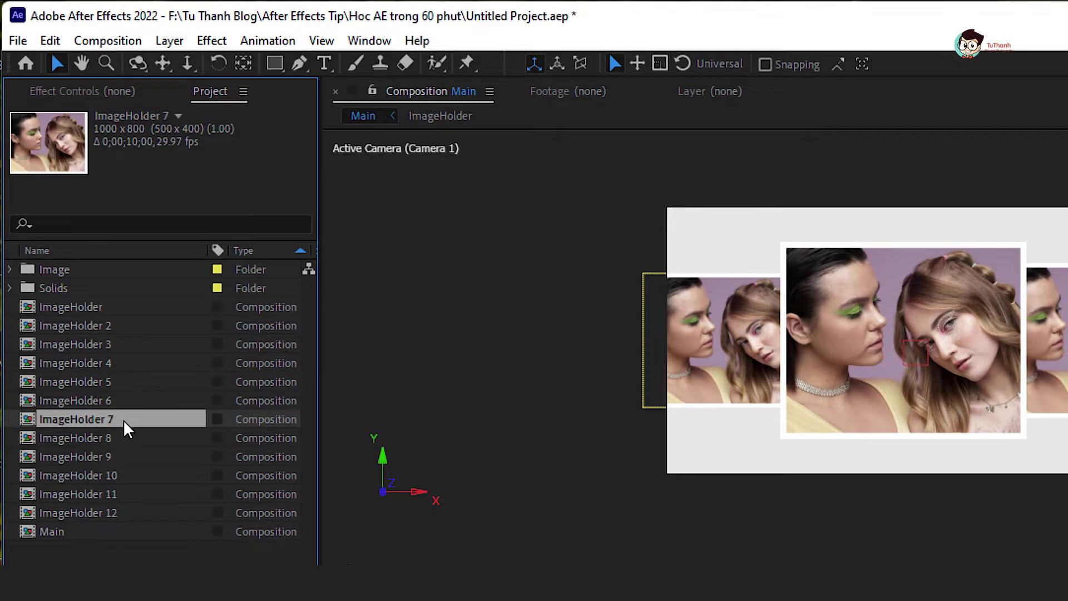
pyautogui.keyDown('shift'); pyautogui.click(123, 515); pyautogui.keyUp('shift')
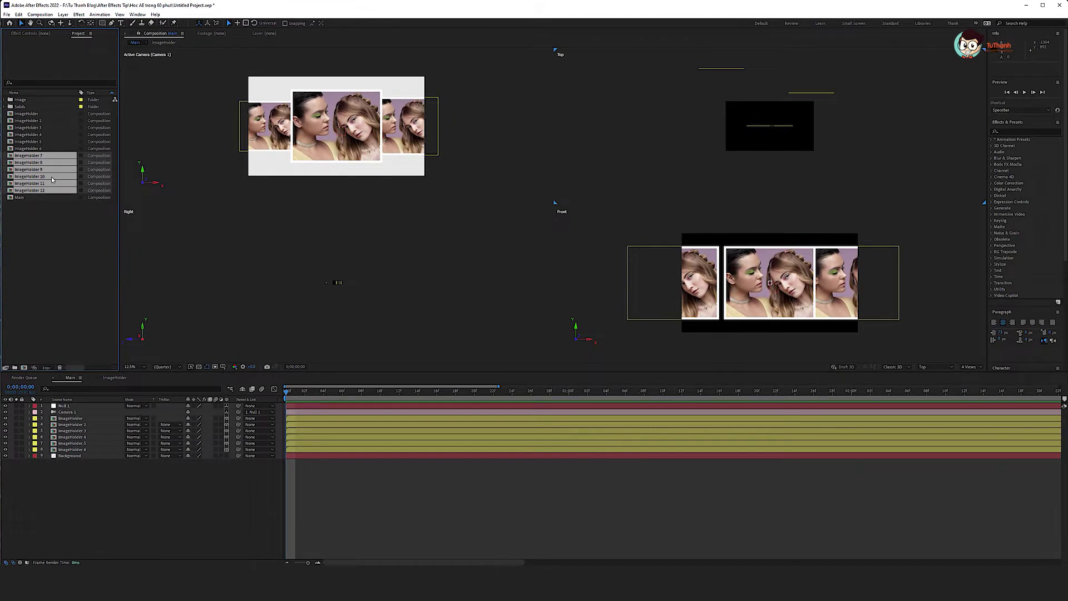
pyautogui.moveTo(51, 175); pyautogui.dragTo(65, 455)
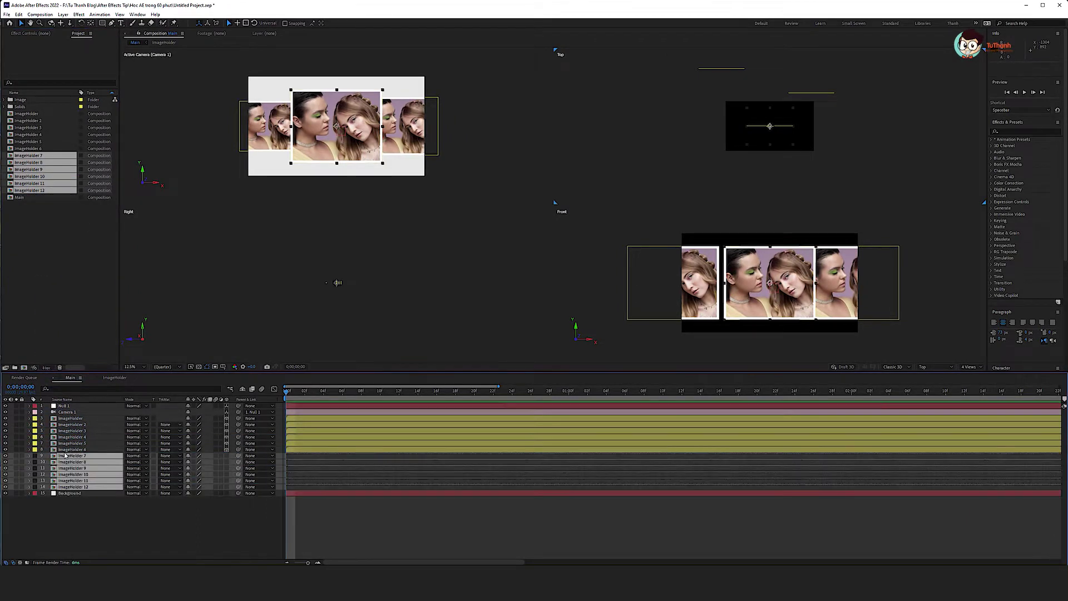
# Give layers ImageHolder 7–12 a Yellow label and enable their 3D Layer switch.
pyautogui.click(35, 457)
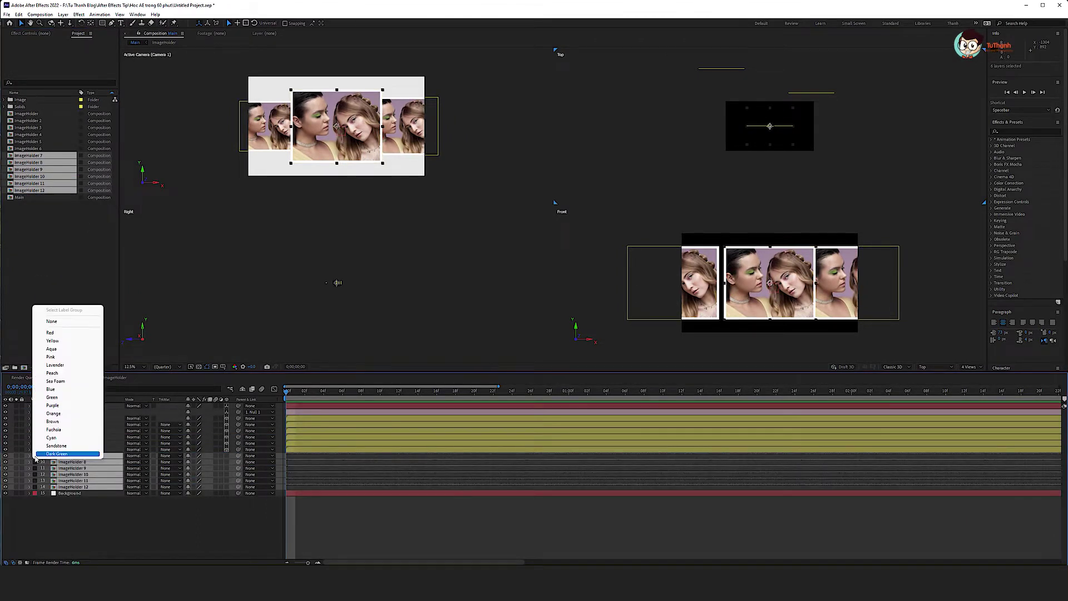
pyautogui.click(60, 345)
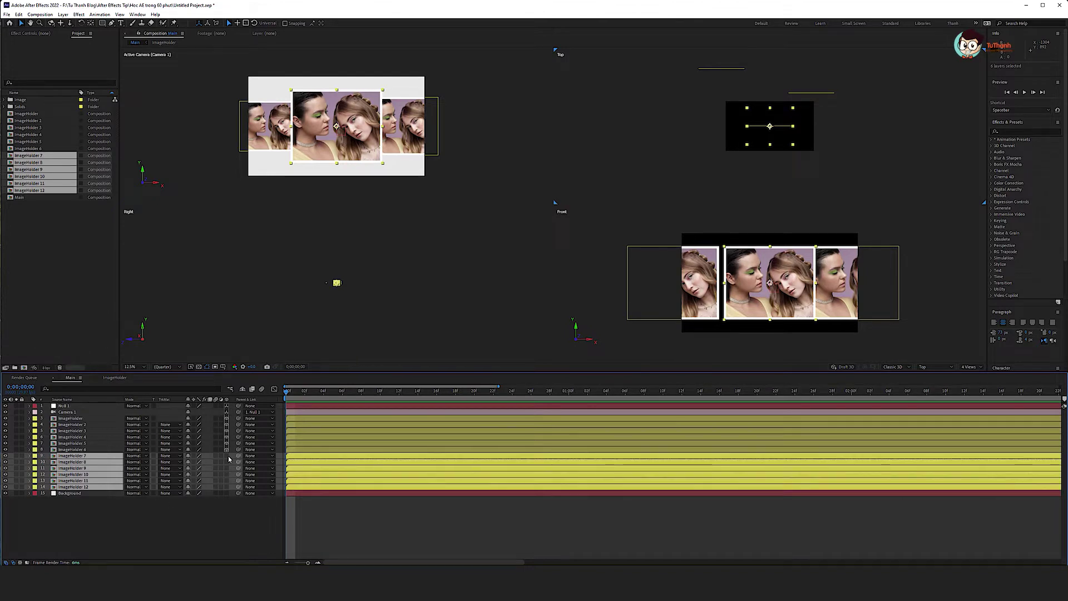
pyautogui.click(228, 488)
pyautogui.click(212, 531)
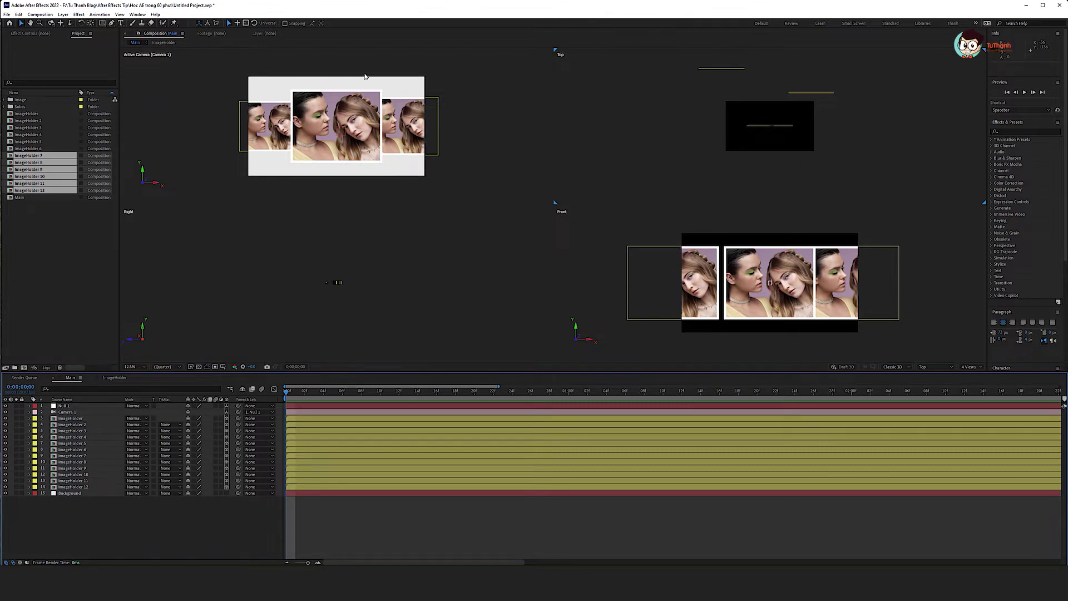
pyautogui.click(73, 430)
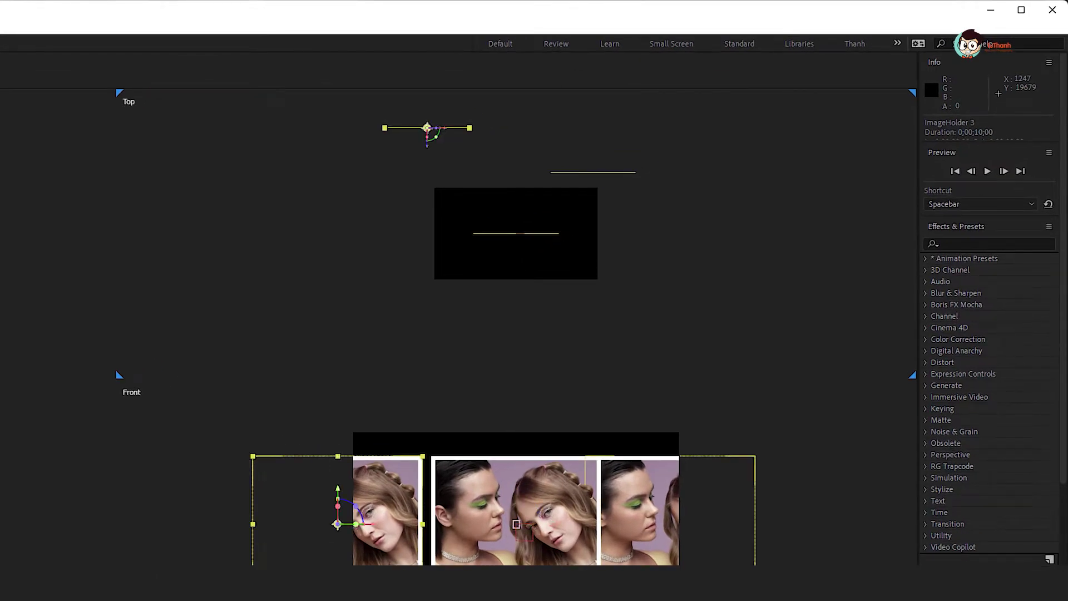
# Move ImageHolder 4 right and deeper to position 1704, 540, 648.
pyautogui.hotkey('ctrl', 'Down')
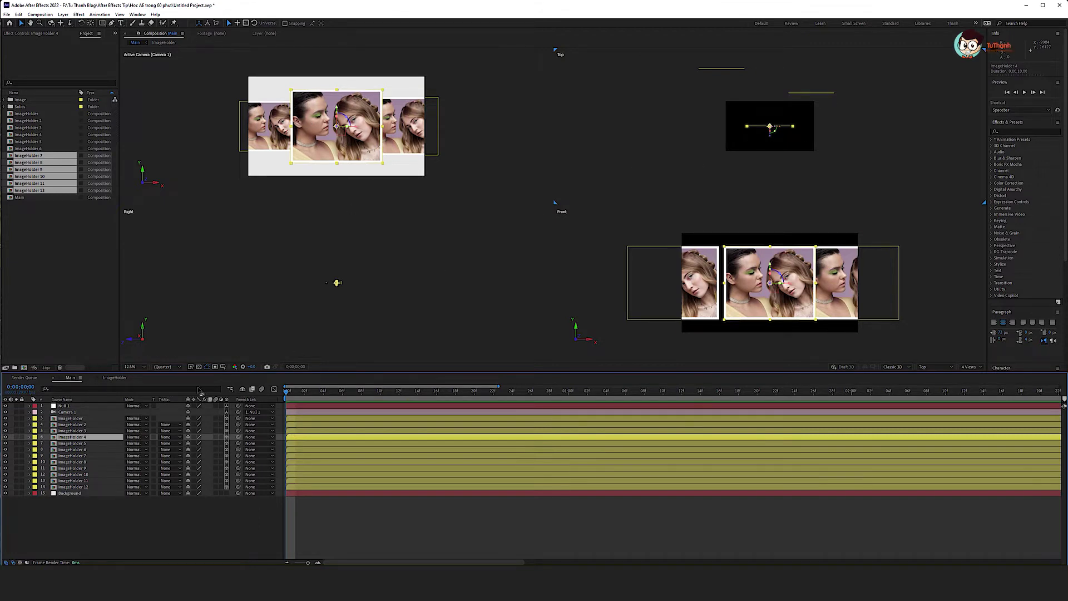
pyautogui.click(92, 445)
pyautogui.click(93, 439)
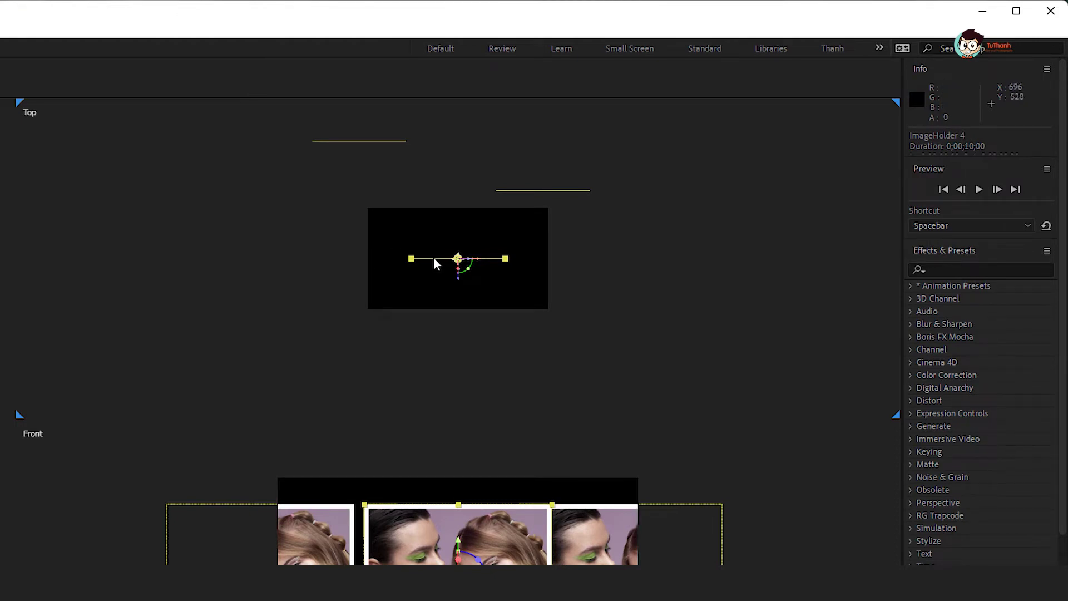
pyautogui.moveTo(431, 260)
pyautogui.mouseDown()
pyautogui.moveTo(504, 199)
pyautogui.moveTo(528, 202)
pyautogui.mouseUp()
pyautogui.press('.')
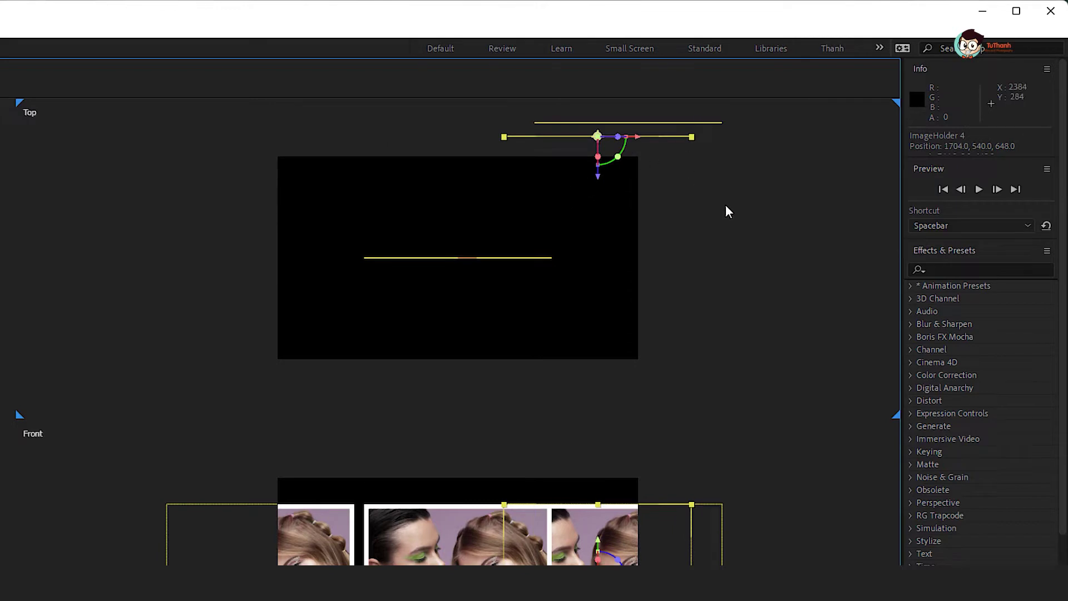
pyautogui.press(',')
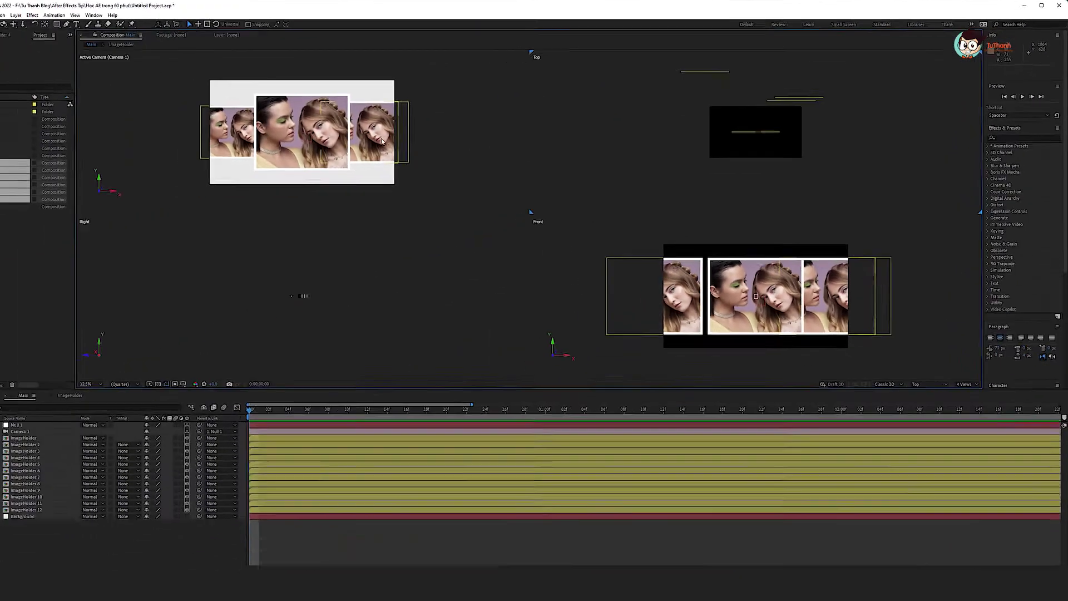
pyautogui.click(810, 99)
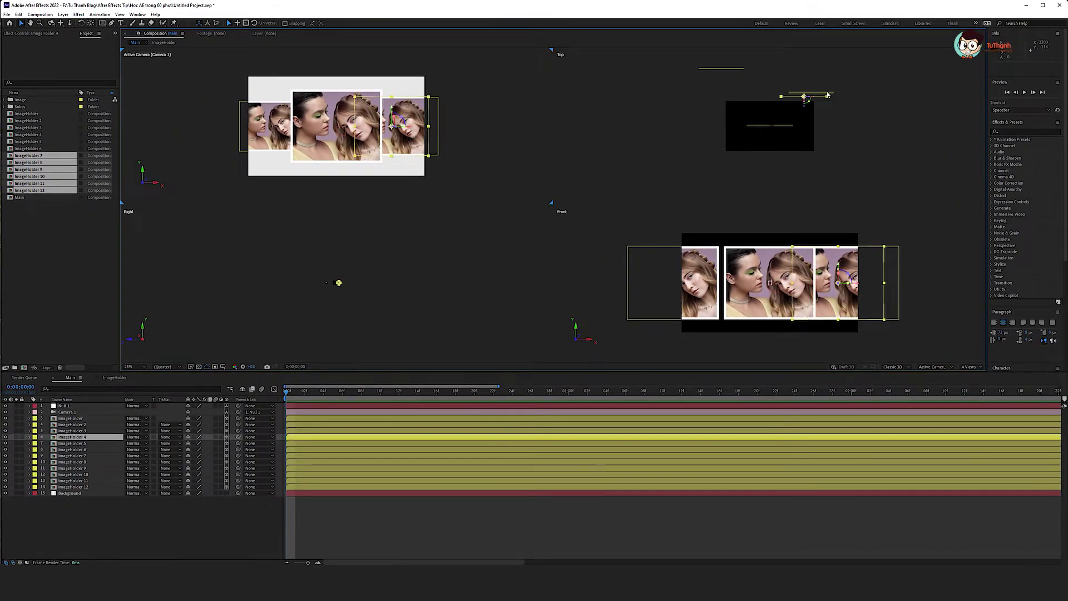
pyautogui.click(827, 95)
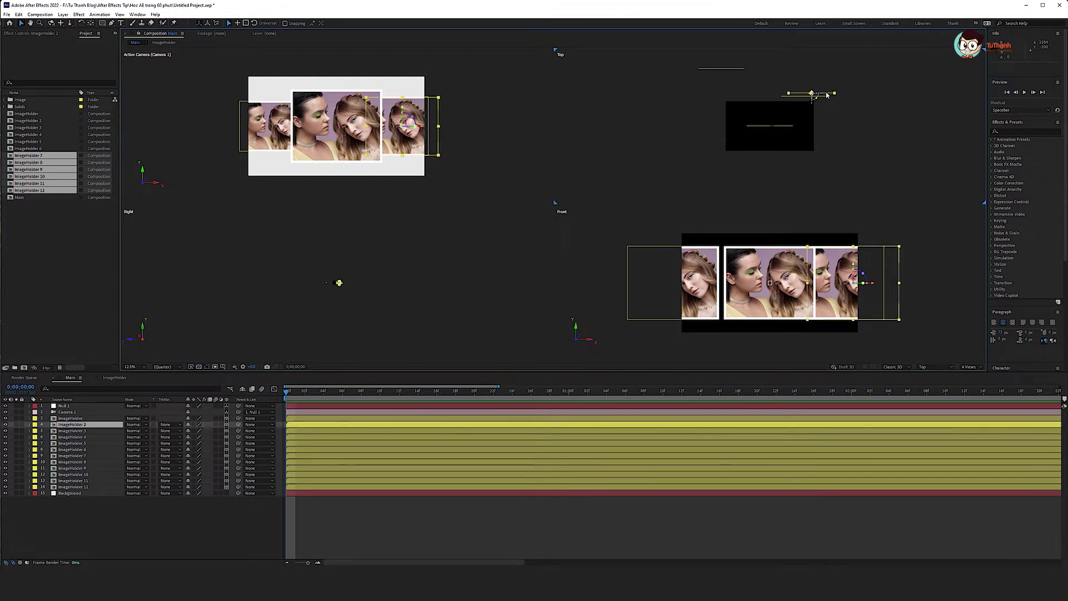
# Reposition ImageHolder 2 and shift ImageHolder 4 left and forward in the Top view.
pyautogui.moveTo(814, 96); pyautogui.dragTo(831, 86)
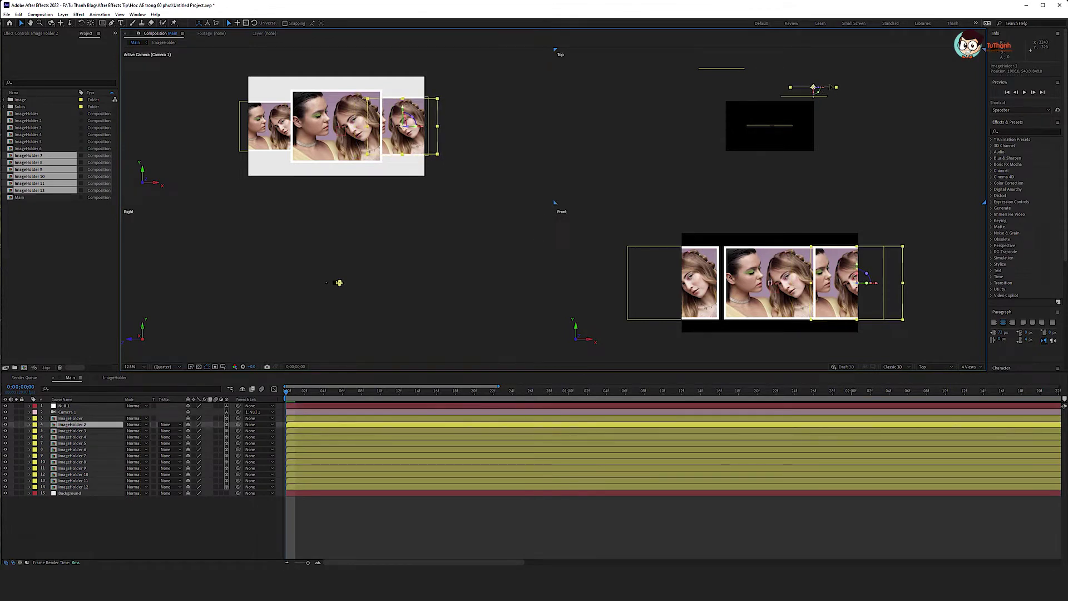
pyautogui.click(826, 98)
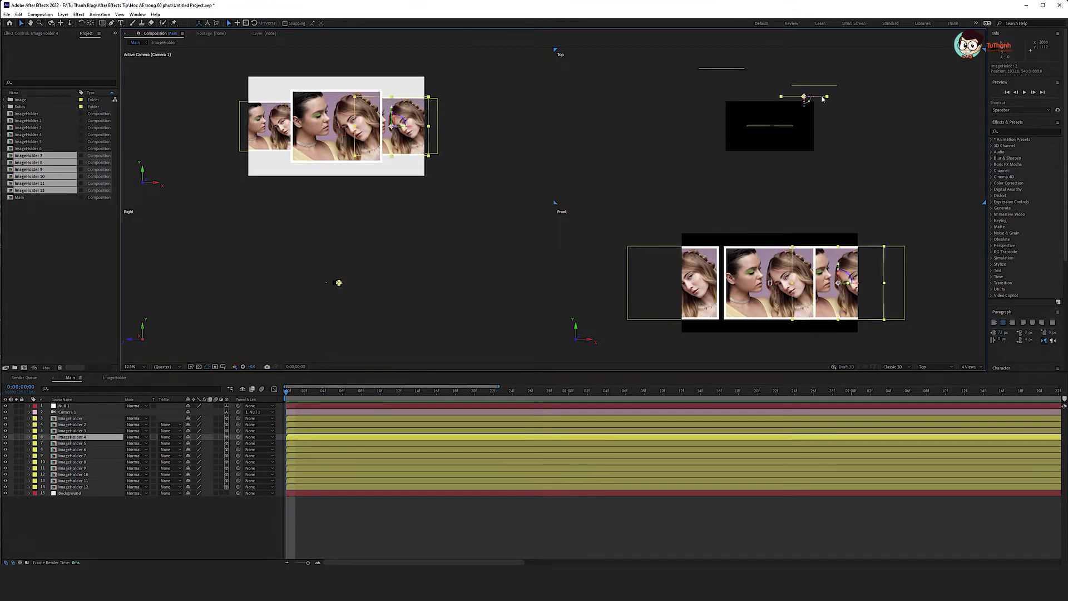
pyautogui.moveTo(804, 97); pyautogui.dragTo(803, 91)
pyautogui.press('Return')
# Move ImageHolder 4 over the collage's upper-right corner, tilted about 17° on Z.
pyautogui.moveTo(413, 149); pyautogui.dragTo(430, 103)
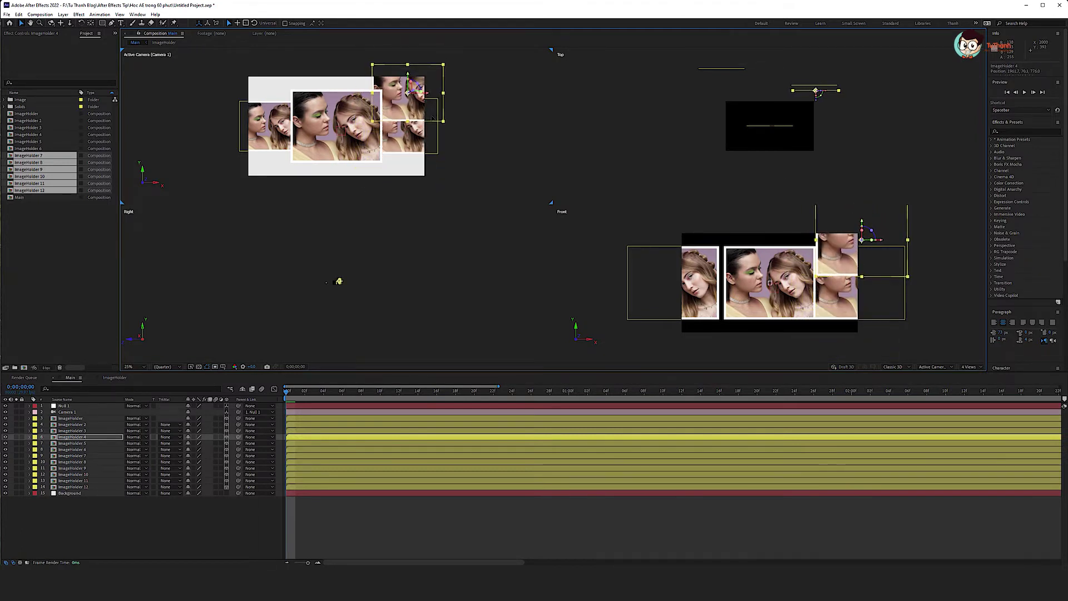
pyautogui.press('.')
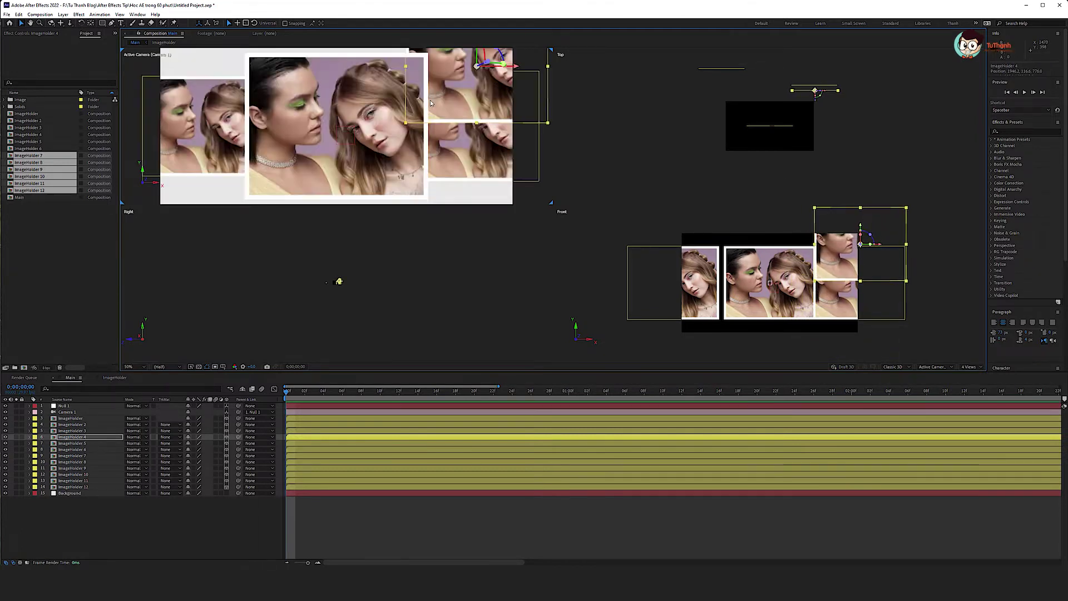
pyautogui.press(',')
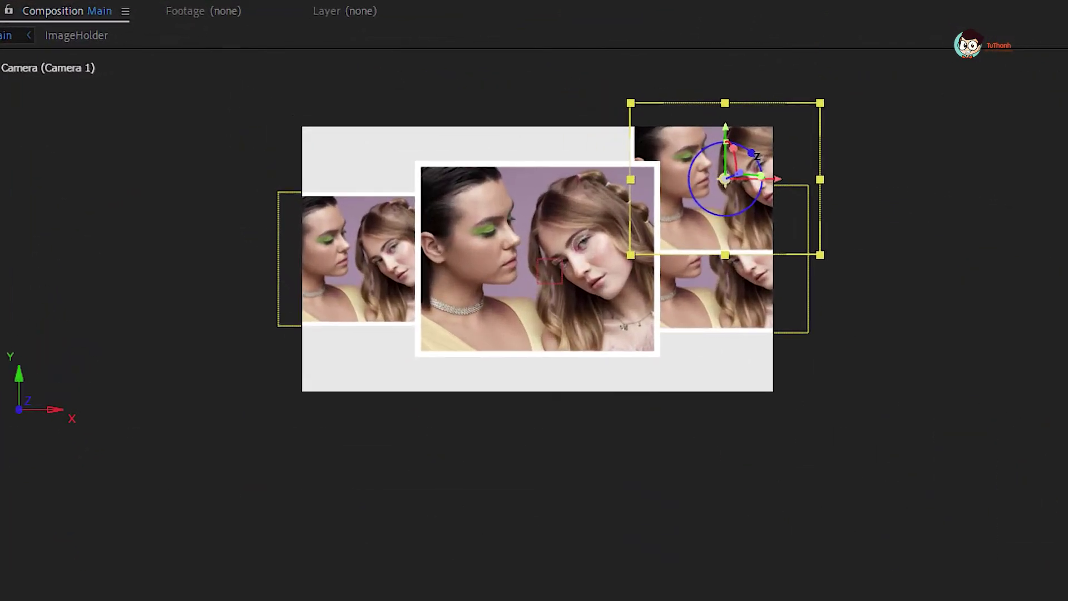
pyautogui.moveTo(752, 153); pyautogui.dragTo(758, 161)
pyautogui.hotkey('shift', 'Up')
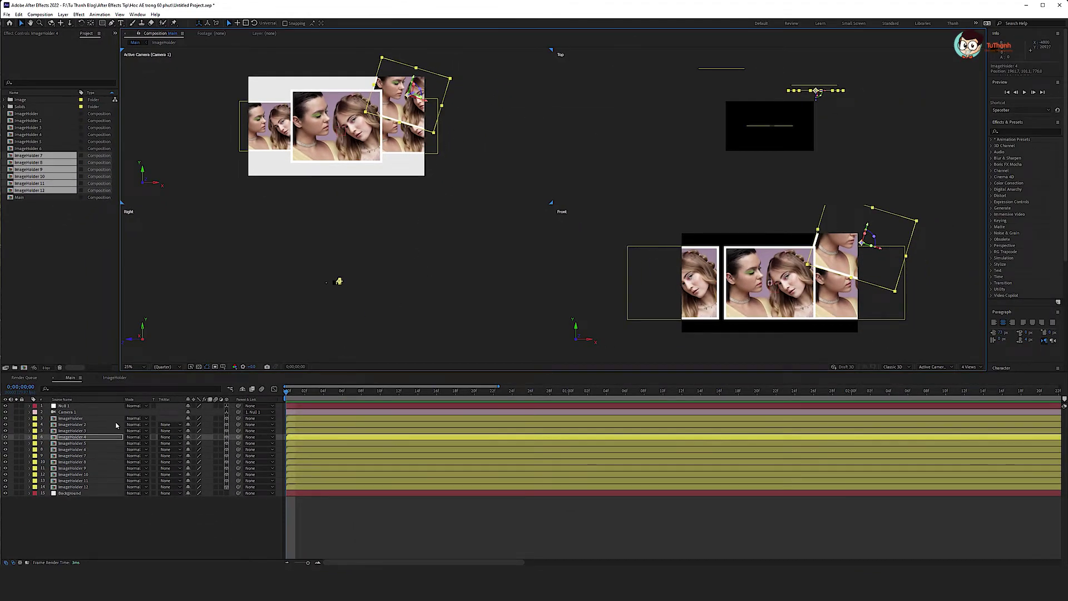
# Shift ImageHolder 5 in depth, move it down-right of the centre photo and scale it smaller.
pyautogui.click(78, 443)
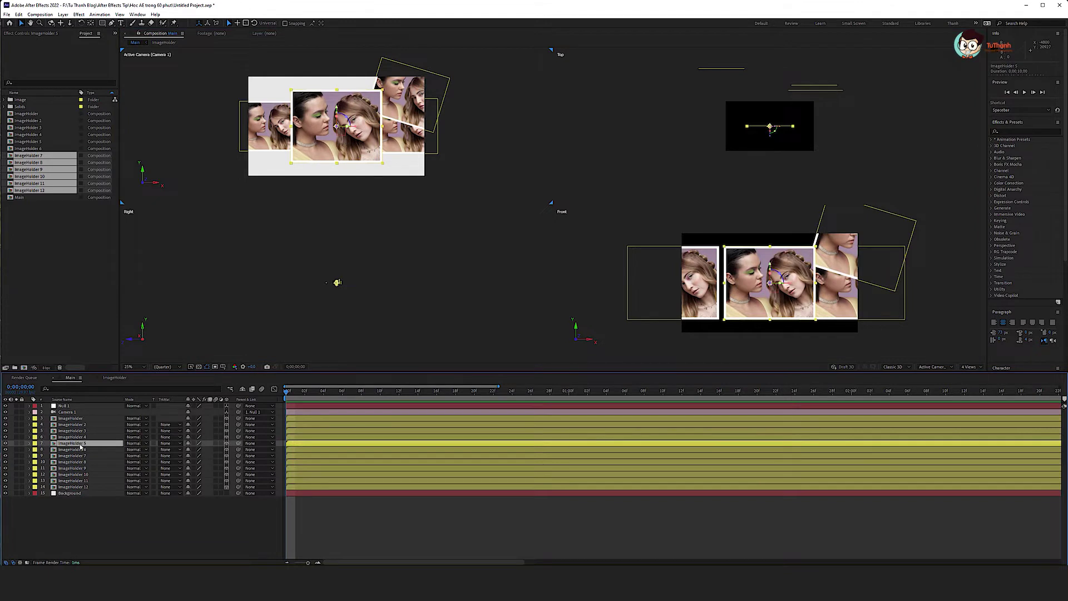
pyautogui.moveTo(792, 127)
pyautogui.mouseDown()
pyautogui.moveTo(808, 94)
pyautogui.moveTo(828, 99)
pyautogui.mouseUp()
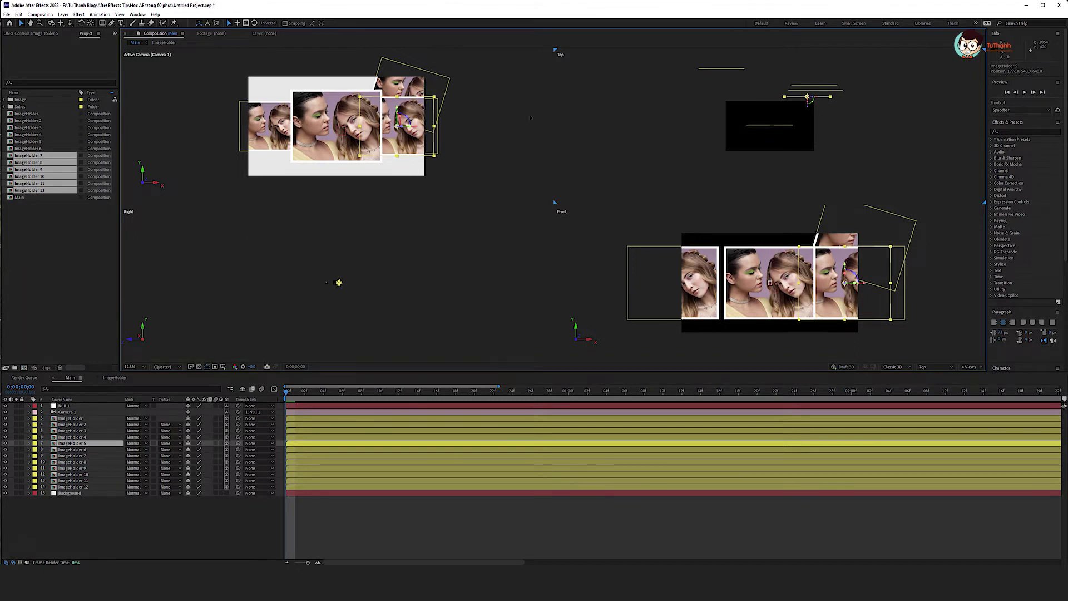
pyautogui.moveTo(415, 161)
pyautogui.mouseDown()
pyautogui.moveTo(423, 187)
pyautogui.moveTo(465, 166)
pyautogui.mouseUp()
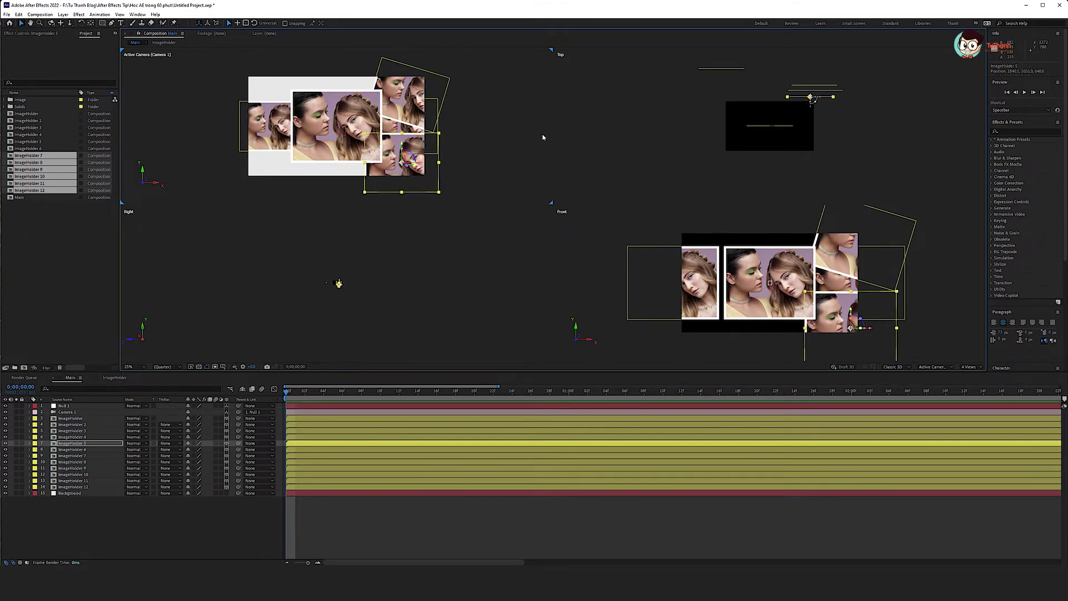
pyautogui.moveTo(366, 135); pyautogui.dragTo(433, 185)
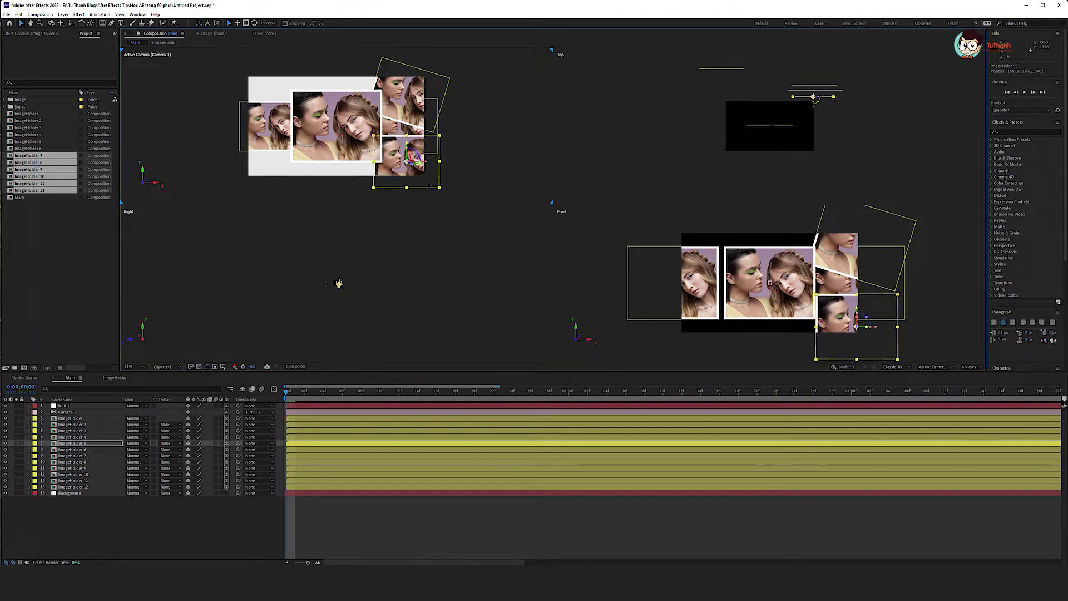
pyautogui.click(469, 222)
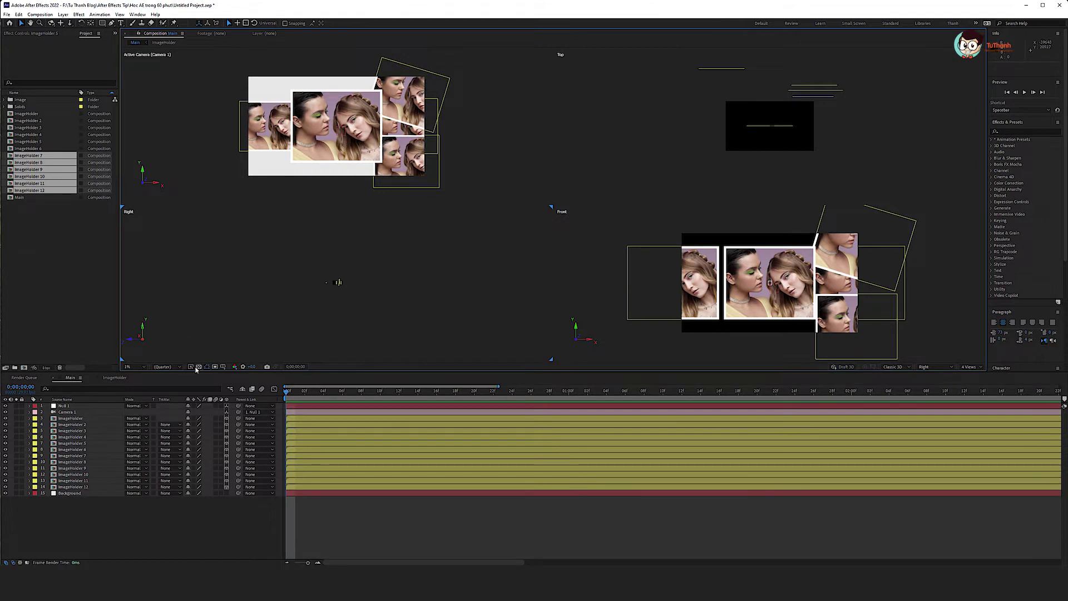
pyautogui.click(75, 450)
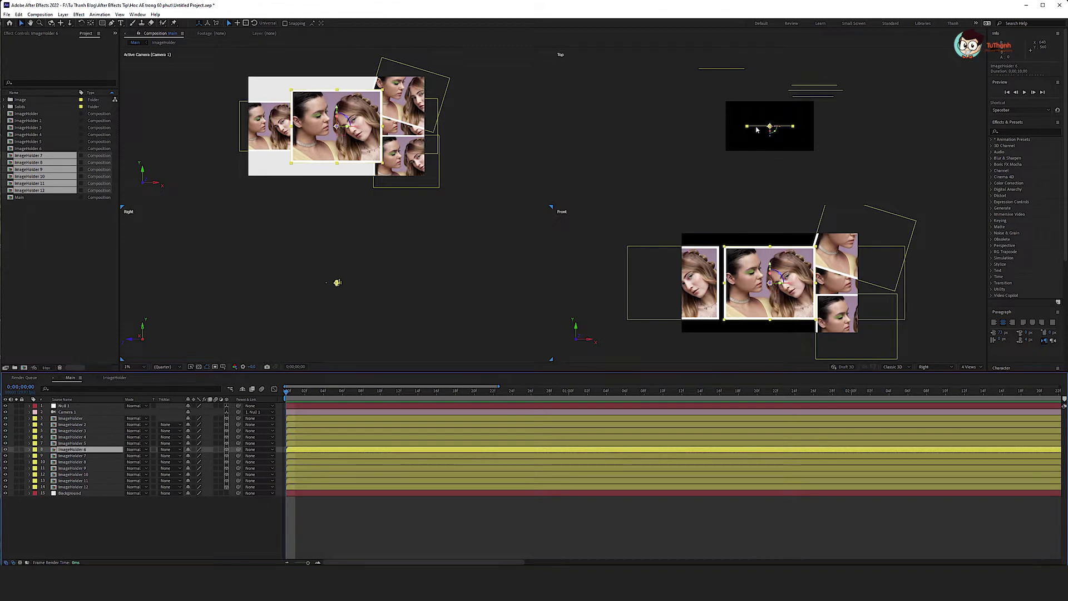
# Push ImageHolder 6 back and left, then raise it to the collage's upper left.
pyautogui.moveTo(756, 130); pyautogui.dragTo(710, 92)
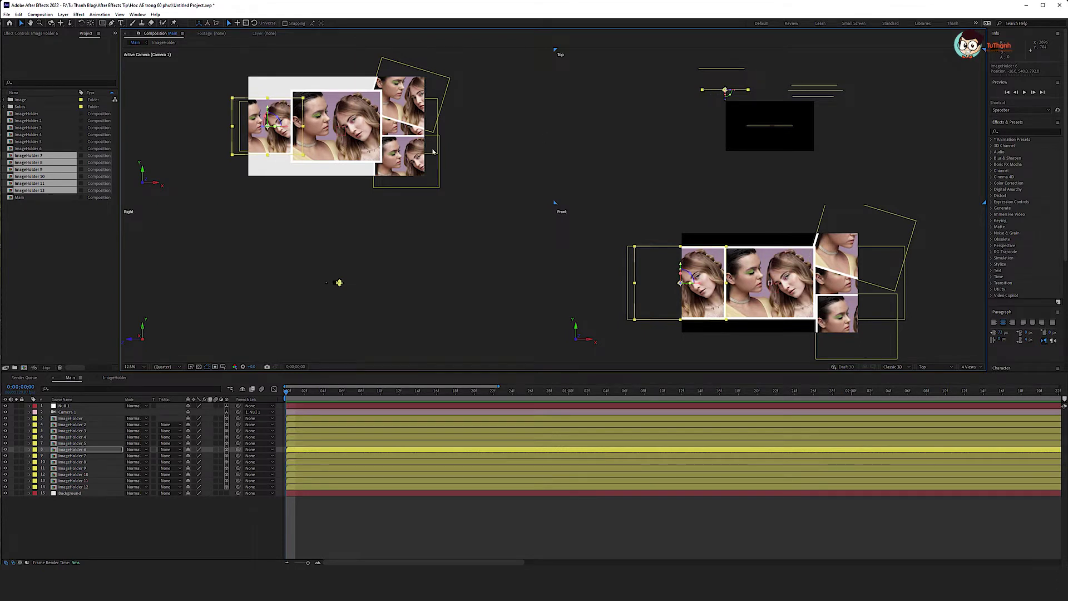
pyautogui.moveTo(271, 147)
pyautogui.mouseDown()
pyautogui.moveTo(263, 80)
pyautogui.moveTo(272, 84)
pyautogui.mouseUp()
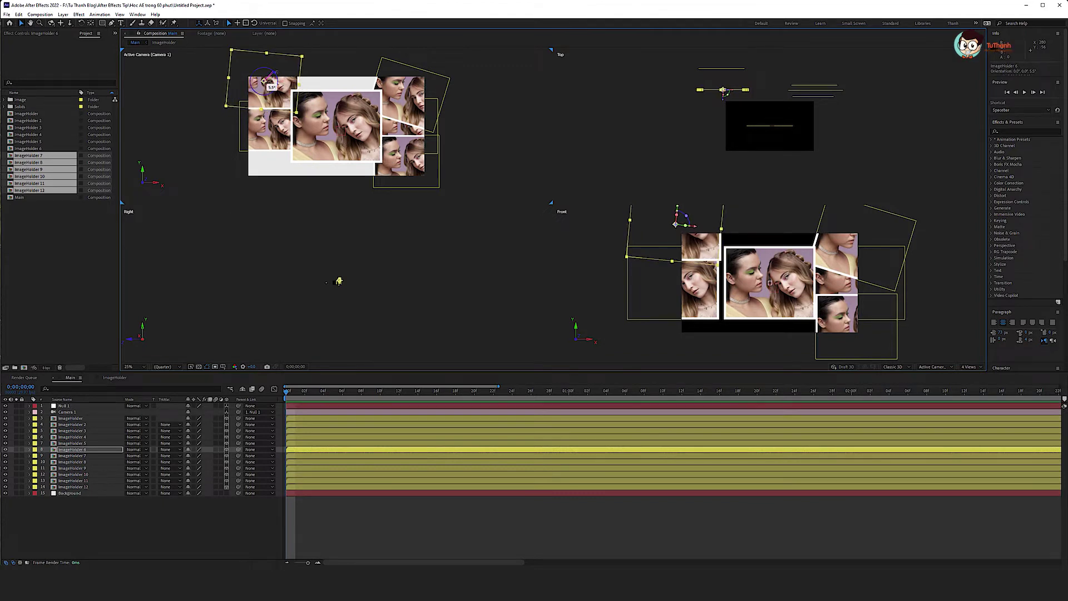
pyautogui.moveTo(275, 106); pyautogui.dragTo(284, 109)
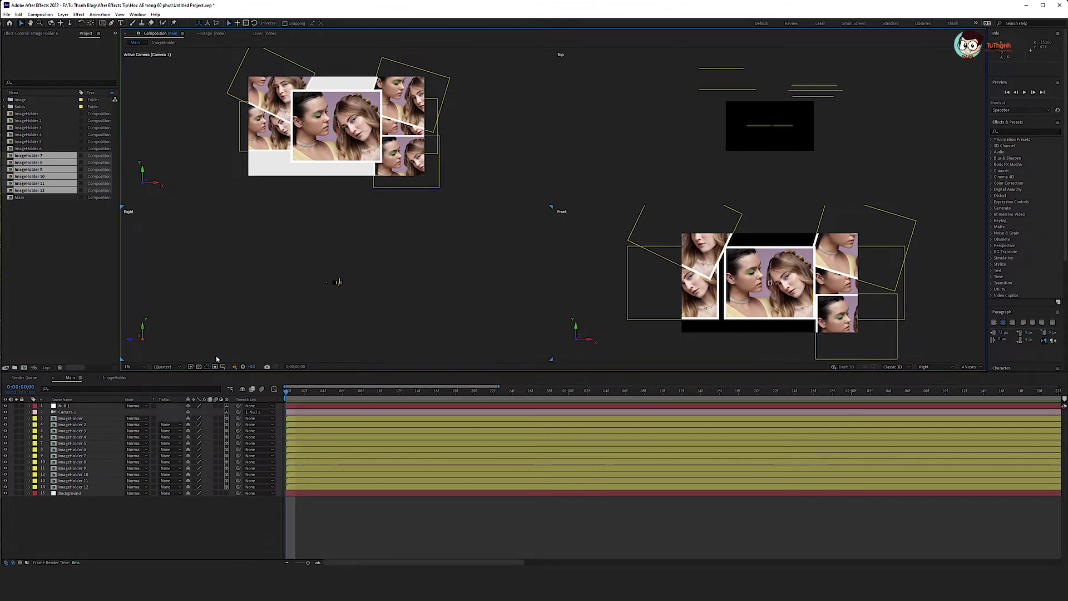
pyautogui.click(84, 455)
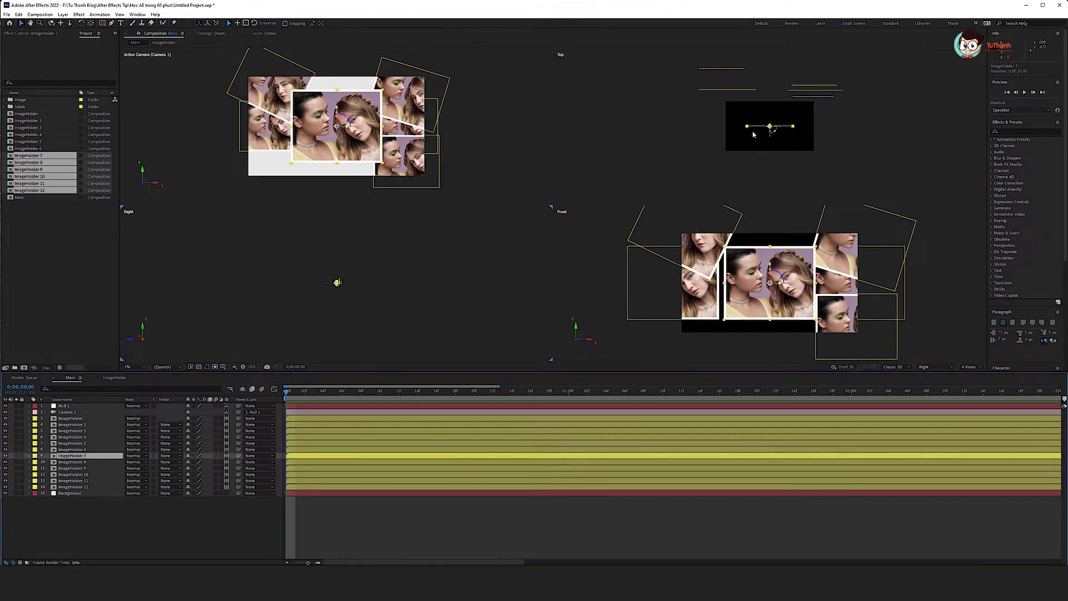
# Set ImageHolder 7 deeper at the lower-left corner, rotated to about 342° on Z.
pyautogui.moveTo(753, 128); pyautogui.dragTo(721, 95)
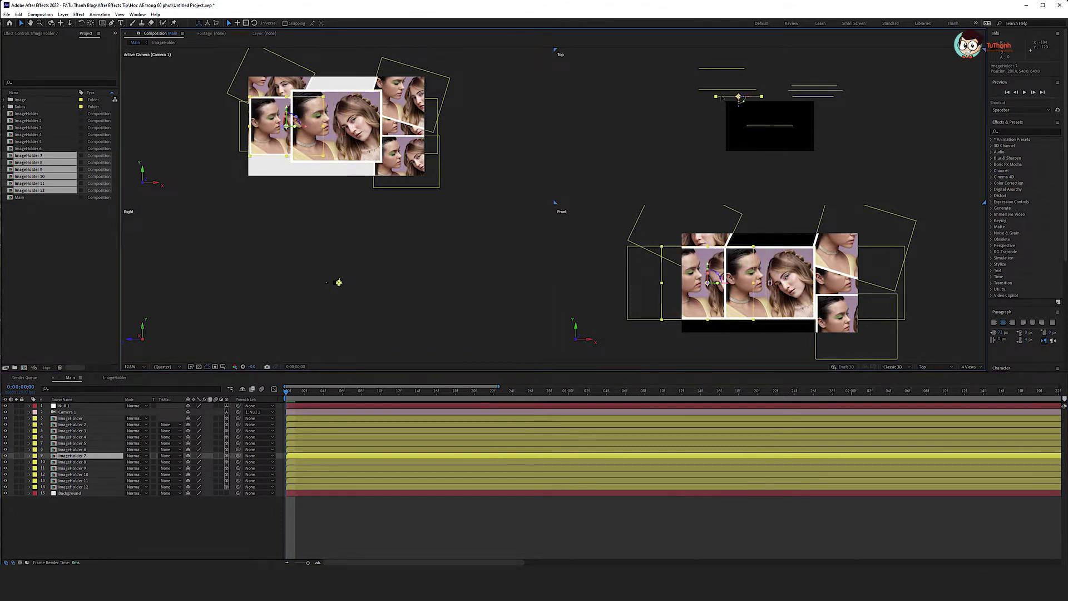
pyautogui.moveTo(722, 95); pyautogui.dragTo(719, 96)
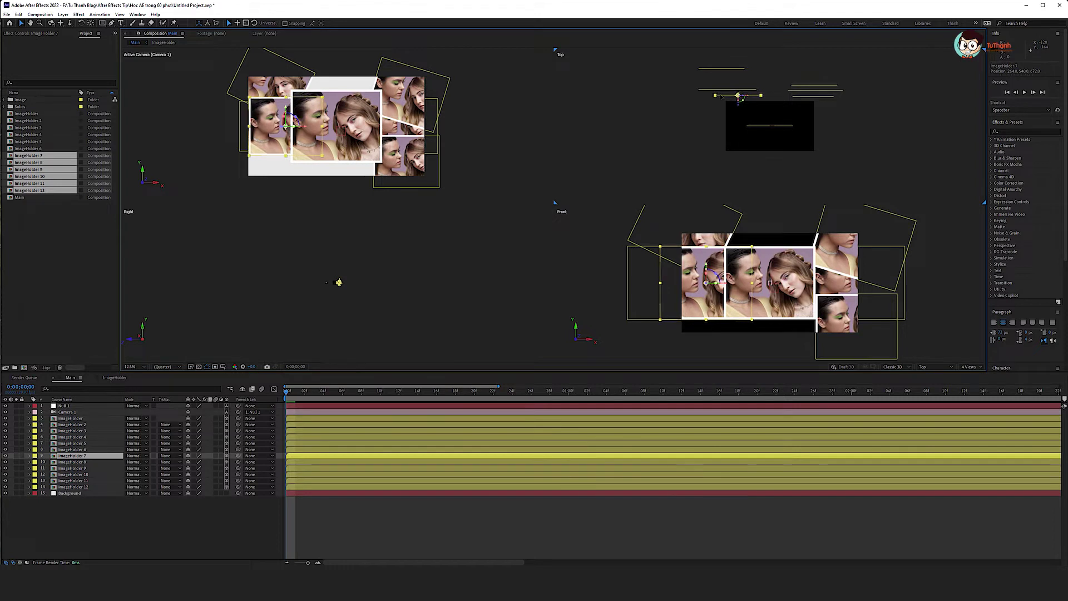
pyautogui.press('Return')
pyautogui.moveTo(264, 138)
pyautogui.mouseDown()
pyautogui.moveTo(251, 185)
pyautogui.moveTo(292, 160)
pyautogui.mouseUp()
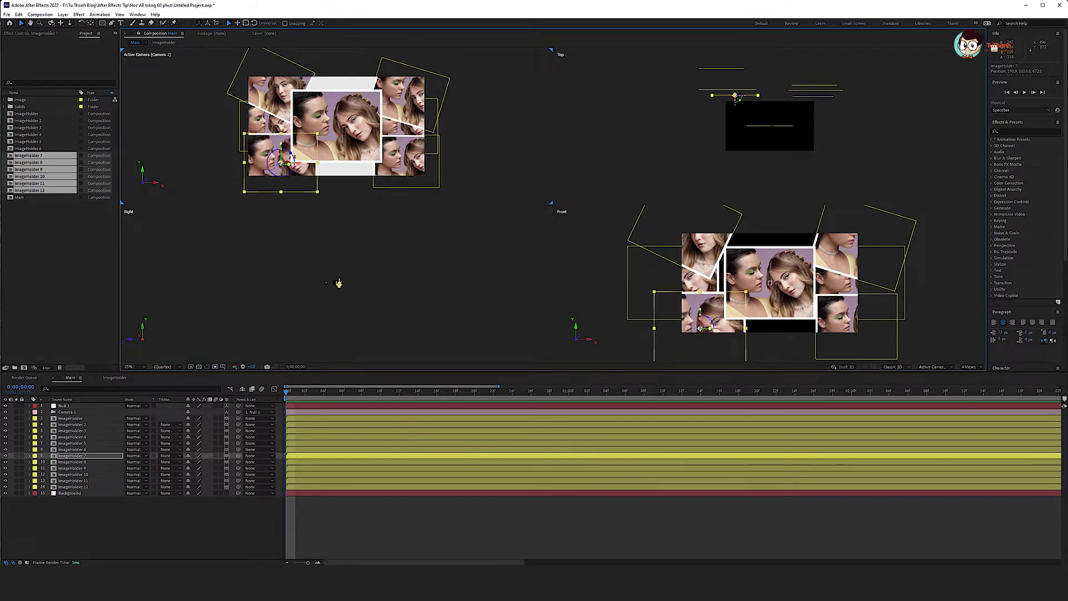
pyautogui.moveTo(285, 162); pyautogui.dragTo(302, 146)
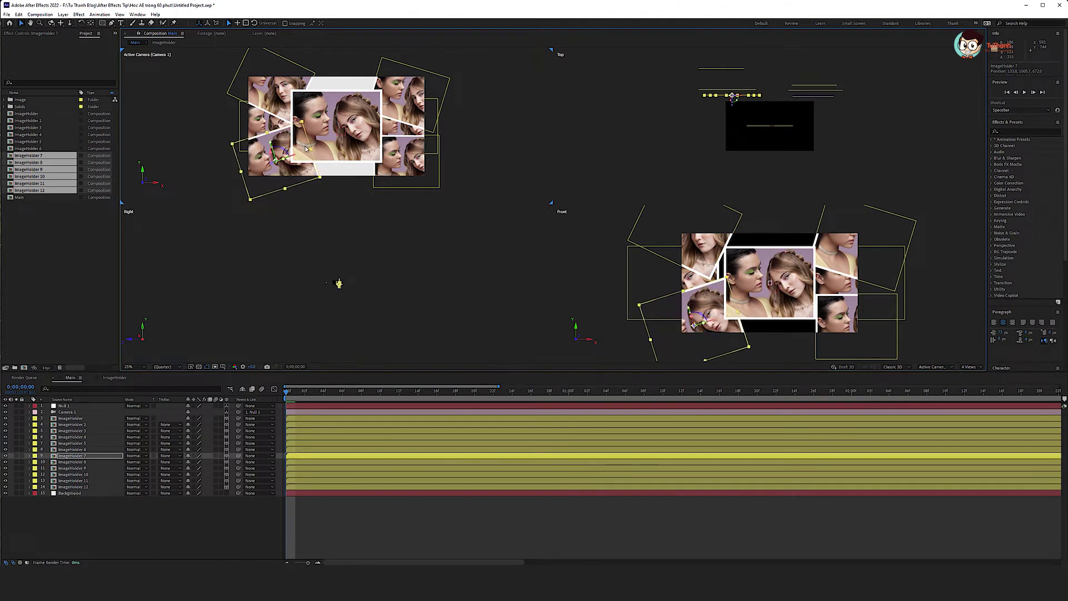
pyautogui.click(407, 261)
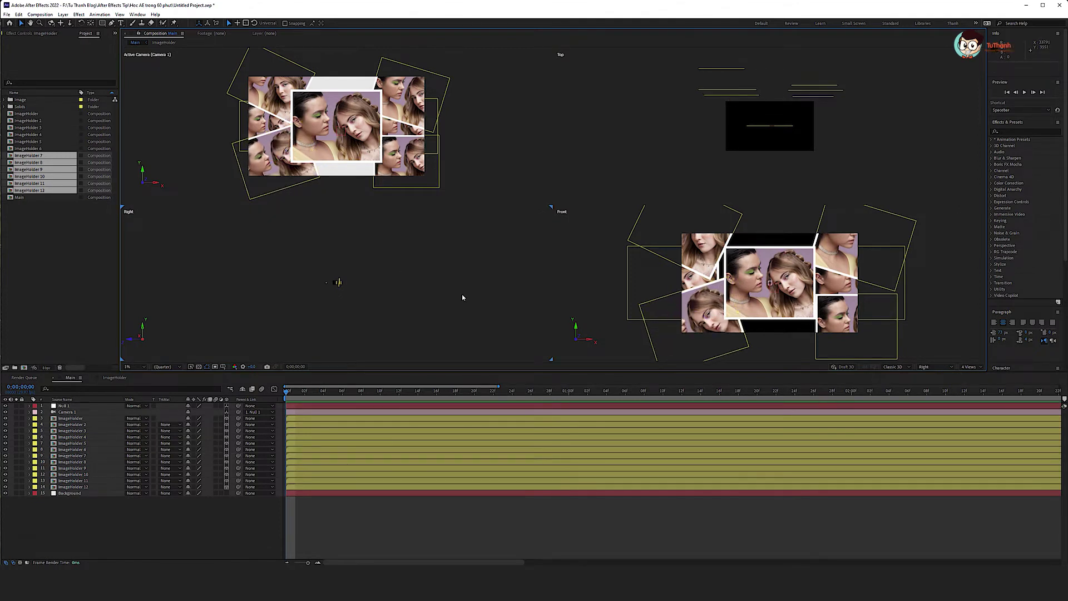
pyautogui.click(72, 462)
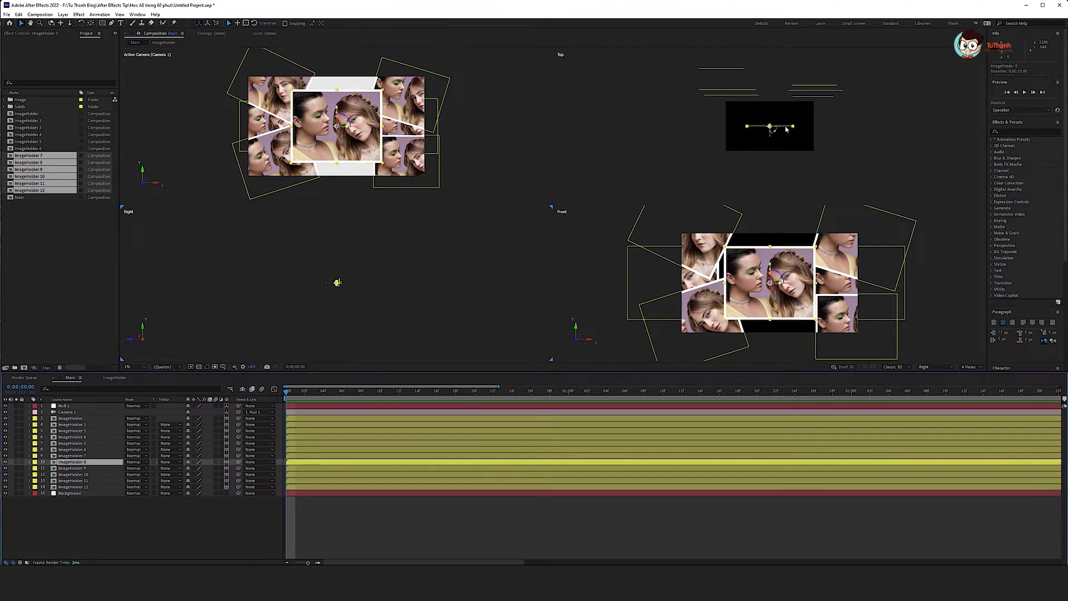
# Adjust ImageHolder 8's depth and raise it above the central photo.
pyautogui.moveTo(786, 128); pyautogui.dragTo(785, 79)
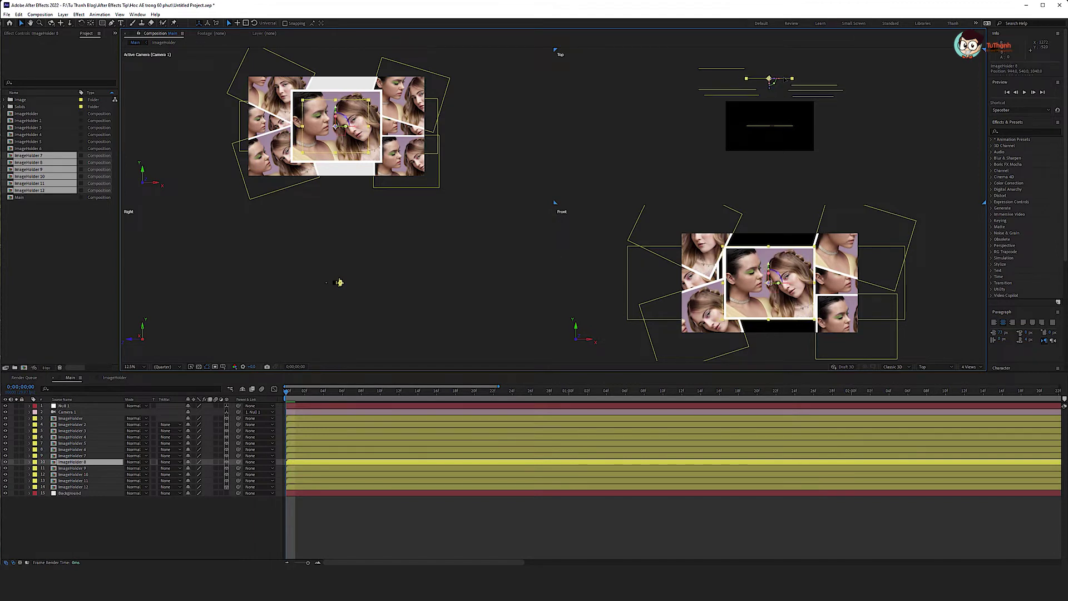
pyautogui.moveTo(785, 79); pyautogui.dragTo(755, 94)
pyautogui.scroll(1, 336, 126)
pyautogui.moveTo(365, 136); pyautogui.dragTo(378, 68)
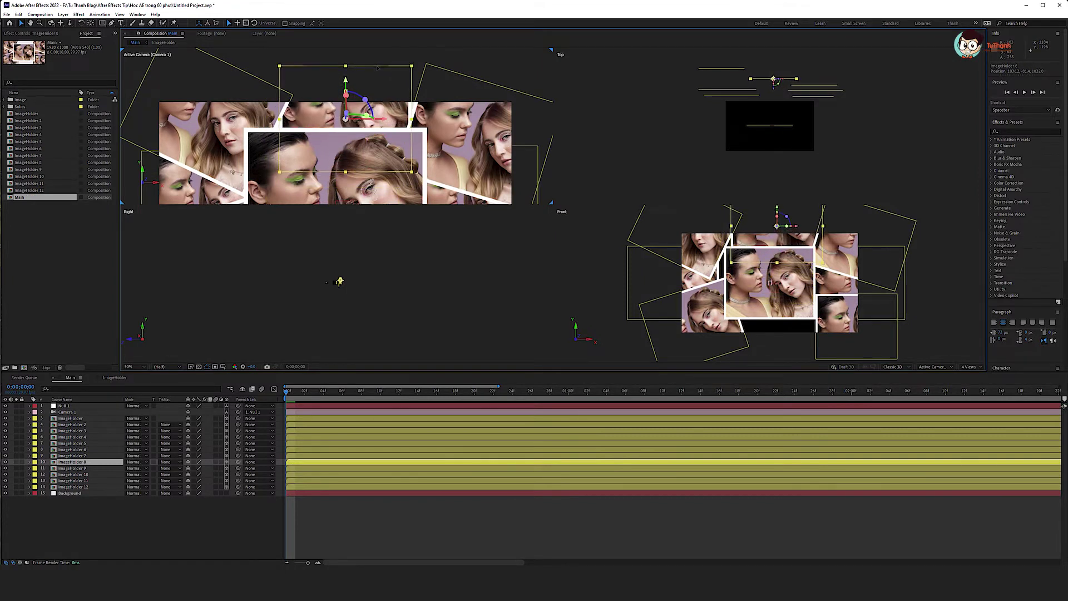
pyautogui.click(785, 82)
pyautogui.click(785, 79)
pyautogui.moveTo(785, 84)
pyautogui.mouseDown()
pyautogui.moveTo(787, 111)
pyautogui.moveTo(788, 82)
pyautogui.mouseUp()
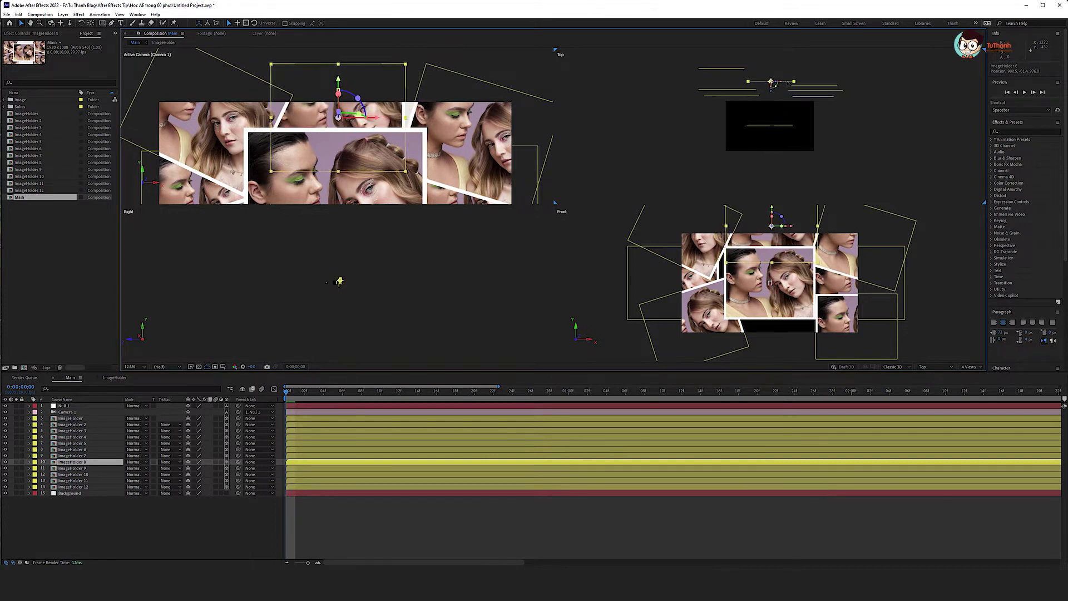
# Enlarge ImageHolder 4 to 105% scale and bring the whole collage back into view.
pyautogui.click(862, 243)
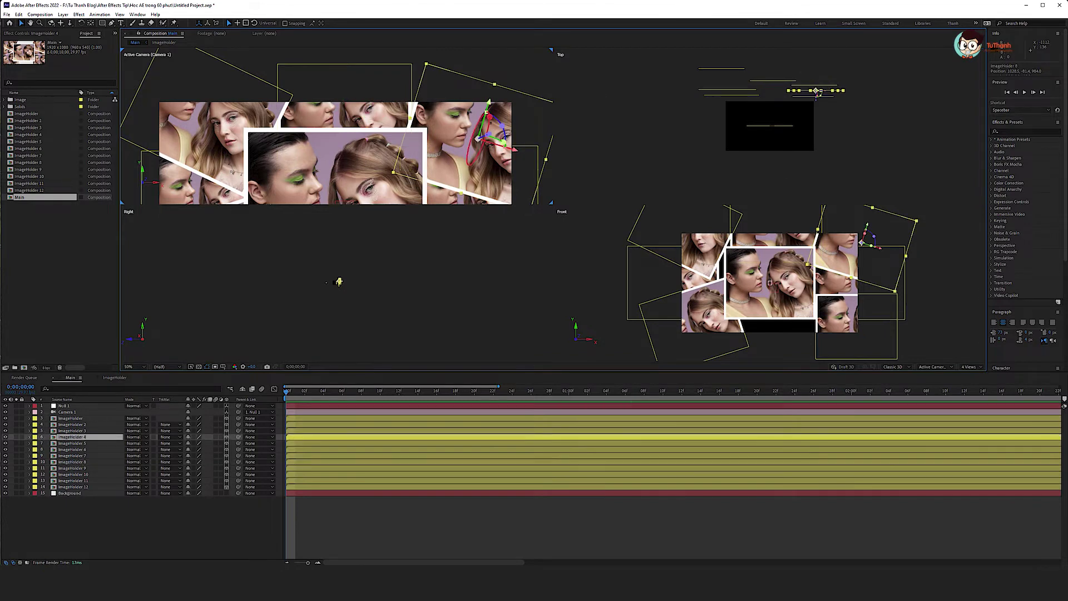
pyautogui.click(427, 66)
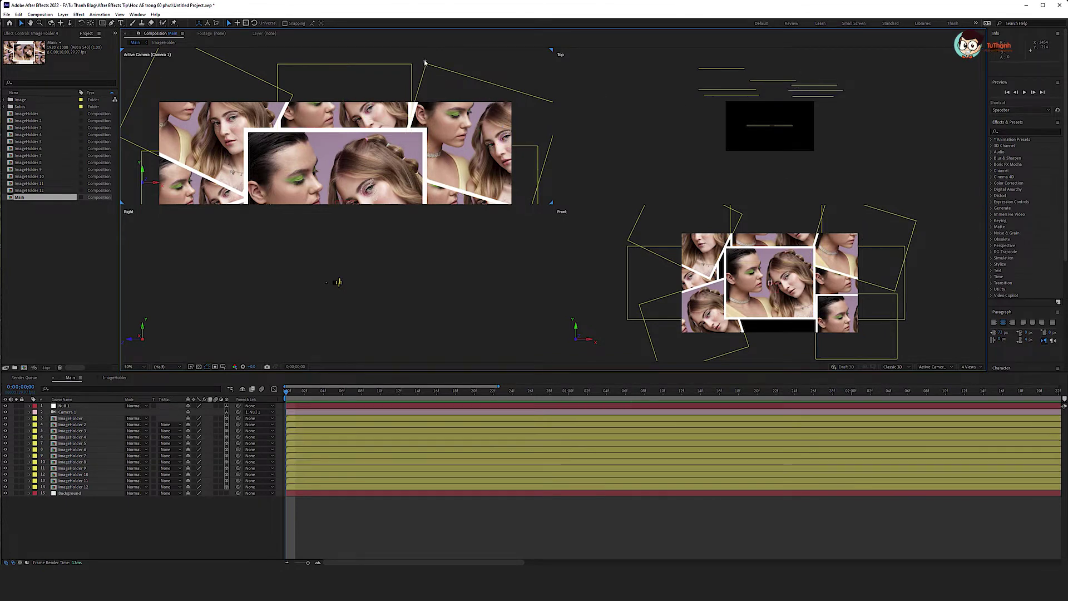
pyautogui.click(427, 68)
pyautogui.moveTo(427, 66); pyautogui.dragTo(425, 63)
pyautogui.click(609, 173)
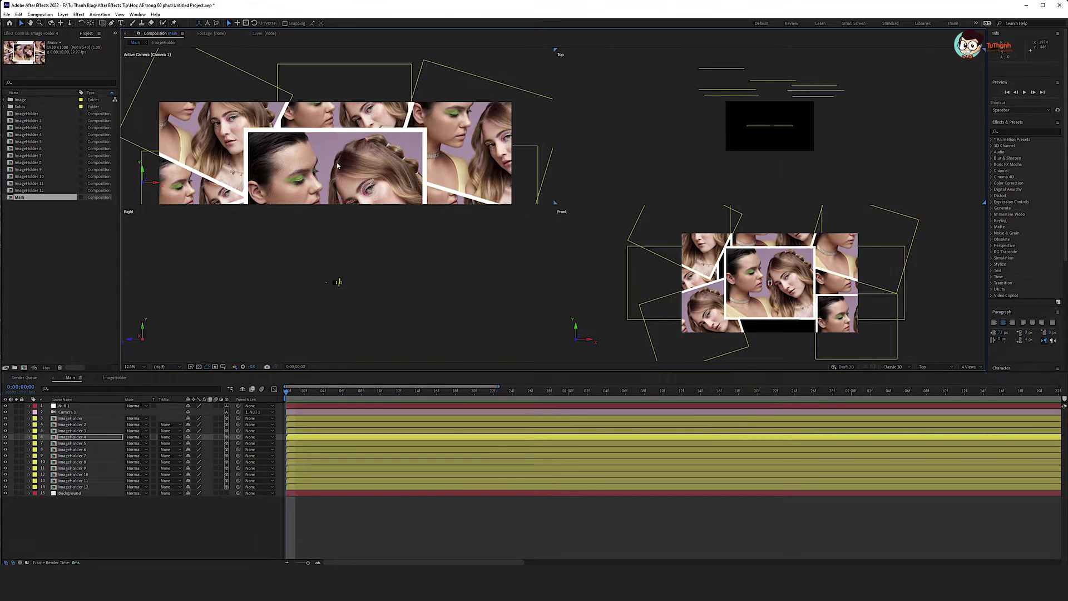
pyautogui.scroll(-2, 339, 167)
pyautogui.moveTo(344, 174); pyautogui.dragTo(346, 129)
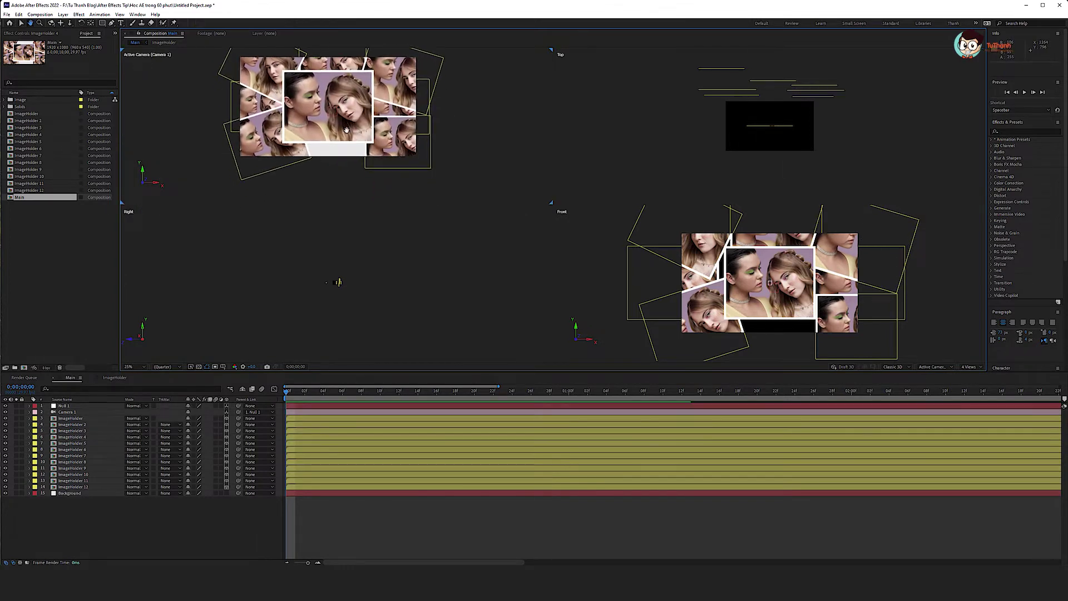
pyautogui.press('v')
pyautogui.click(334, 111)
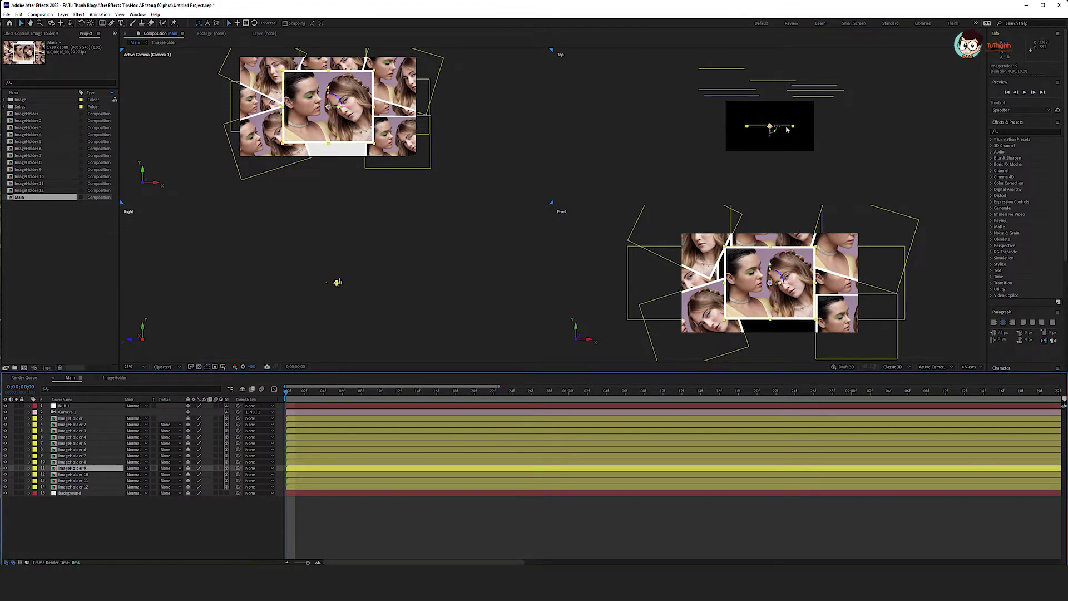
# Push ImageHolder 9 back in depth and move it down and to the right.
pyautogui.moveTo(787, 129); pyautogui.dragTo(791, 76)
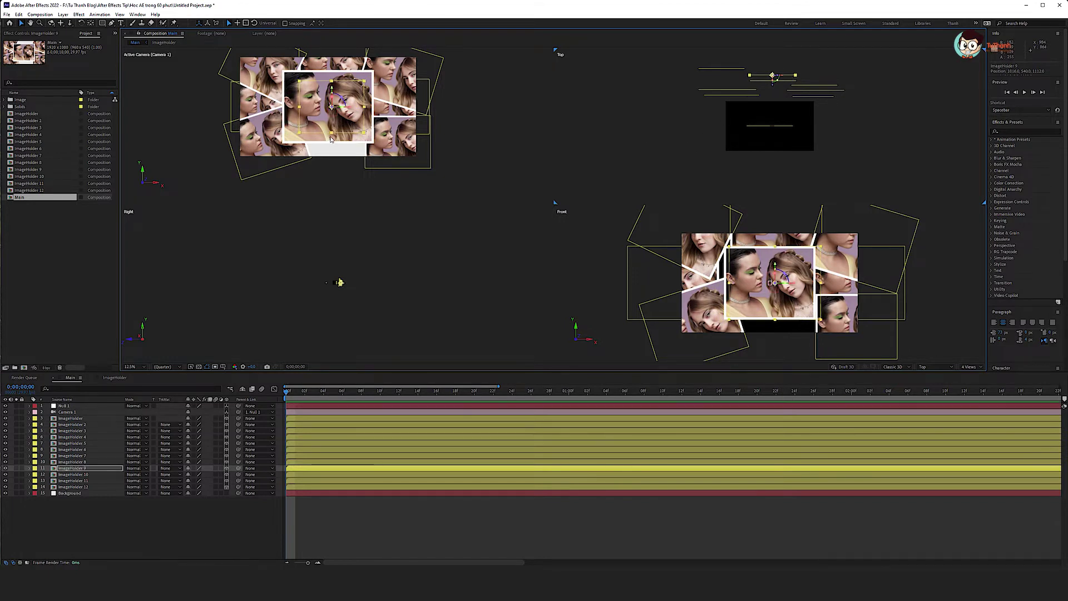
pyautogui.scroll(2, 331, 139)
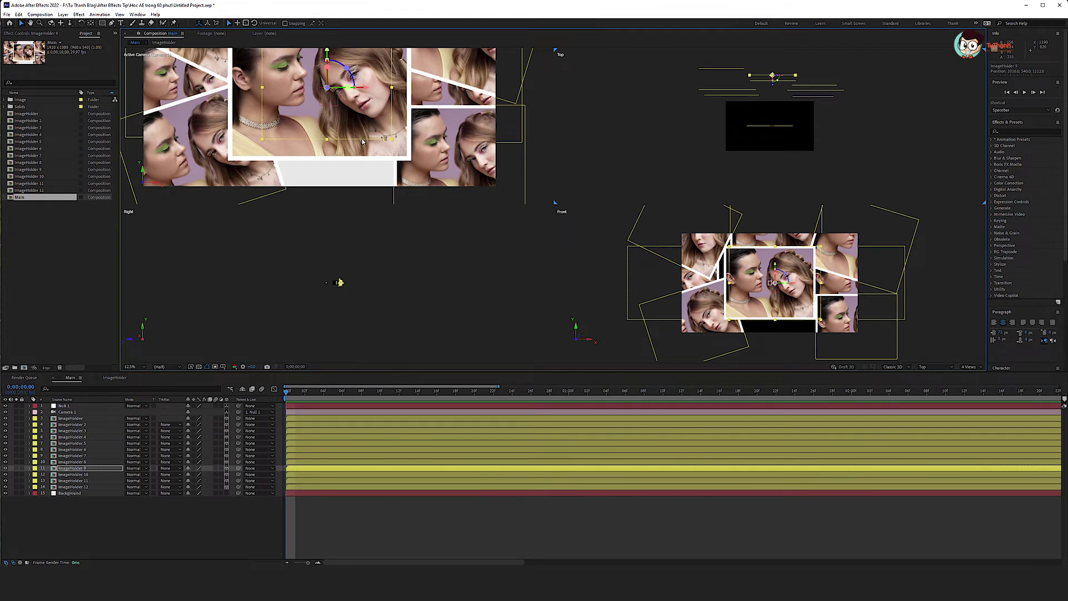
pyautogui.moveTo(361, 143)
pyautogui.mouseDown()
pyautogui.moveTo(377, 247)
pyautogui.moveTo(361, 245)
pyautogui.mouseUp()
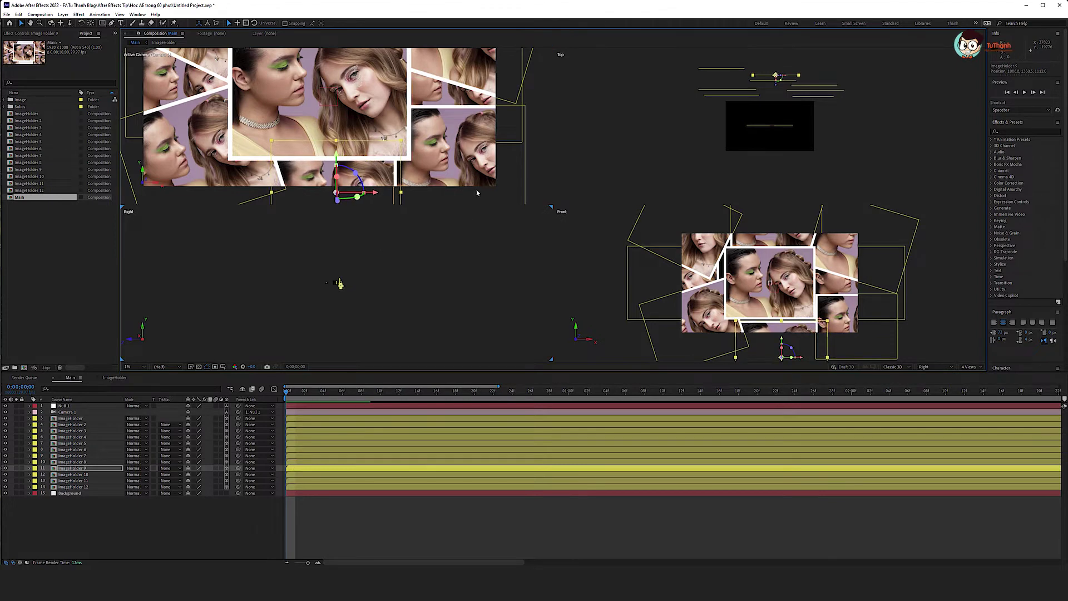
pyautogui.scroll(-2, 445, 143)
pyautogui.click(495, 145)
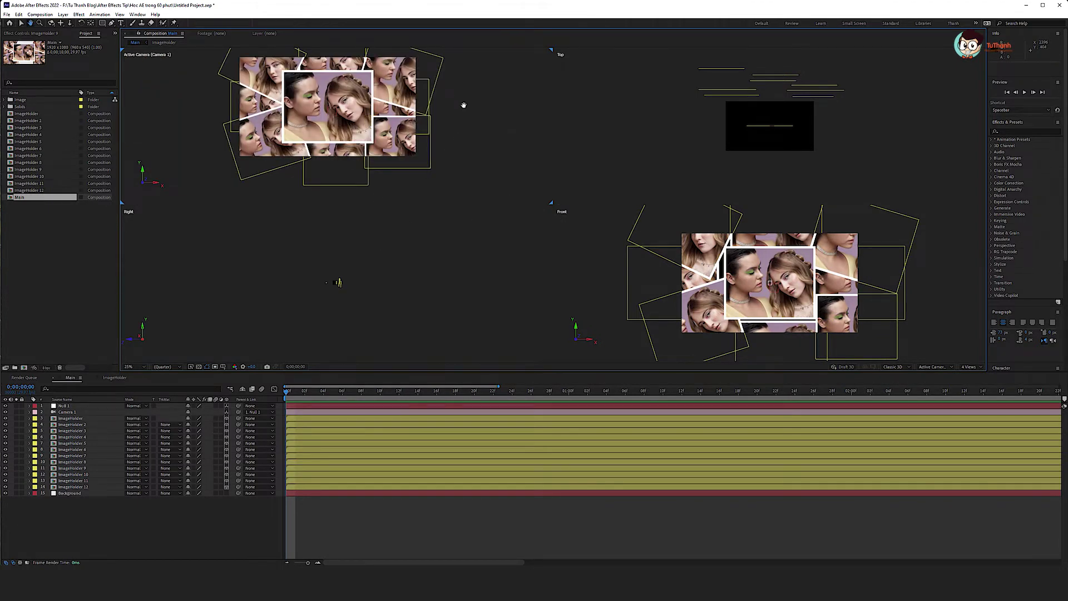
pyautogui.moveTo(460, 95); pyautogui.dragTo(470, 119)
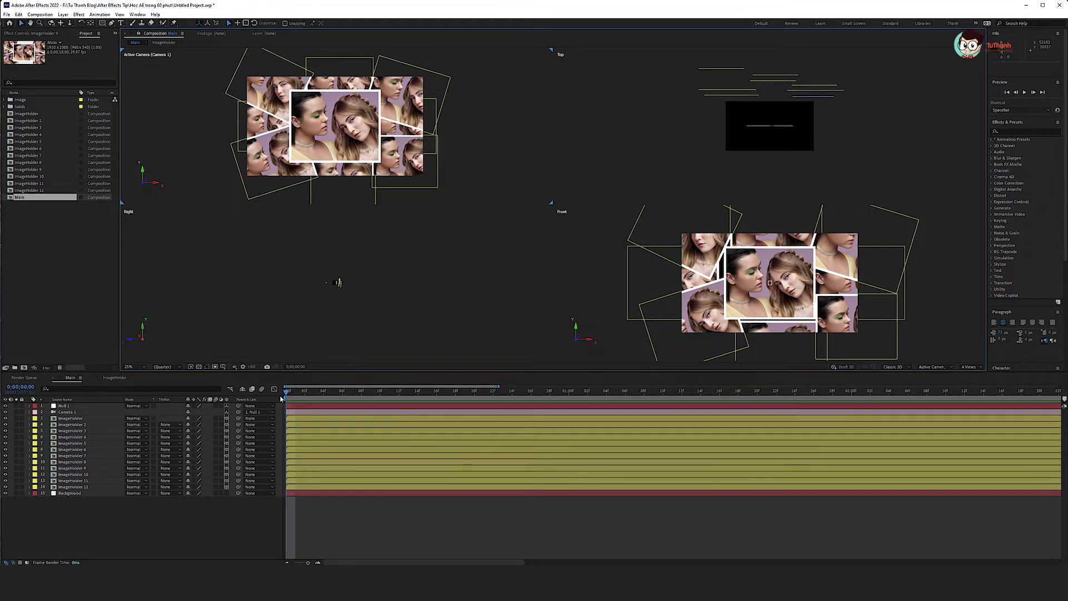
# Push ImageHolder 10 further back in depth in the Top view.
pyautogui.click(78, 475)
pyautogui.click(83, 471)
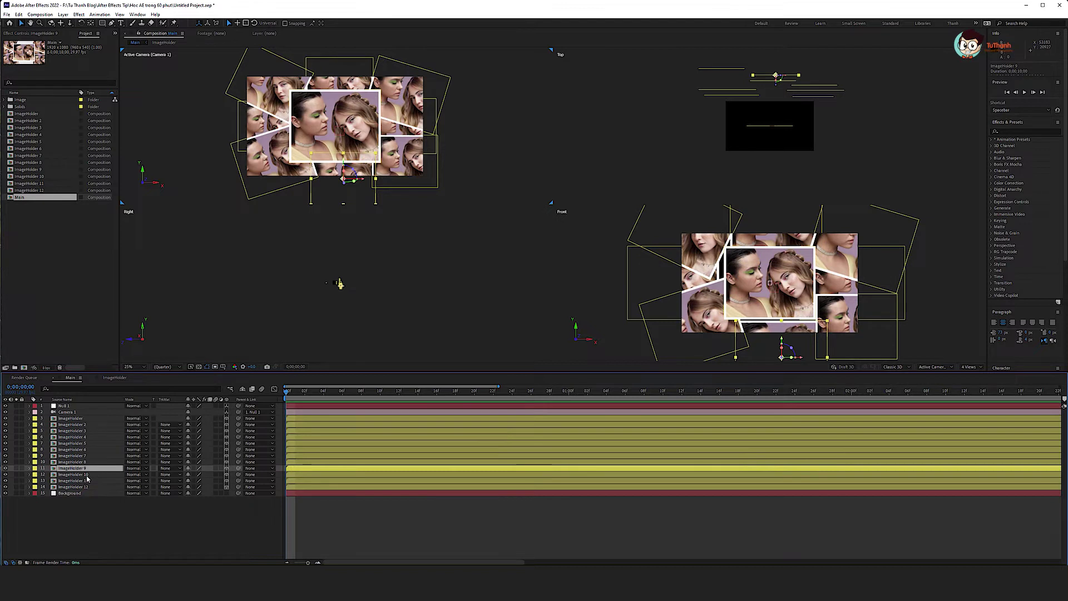
pyautogui.hotkey('ctrl', 'Down')
pyautogui.moveTo(787, 130); pyautogui.dragTo(777, 71)
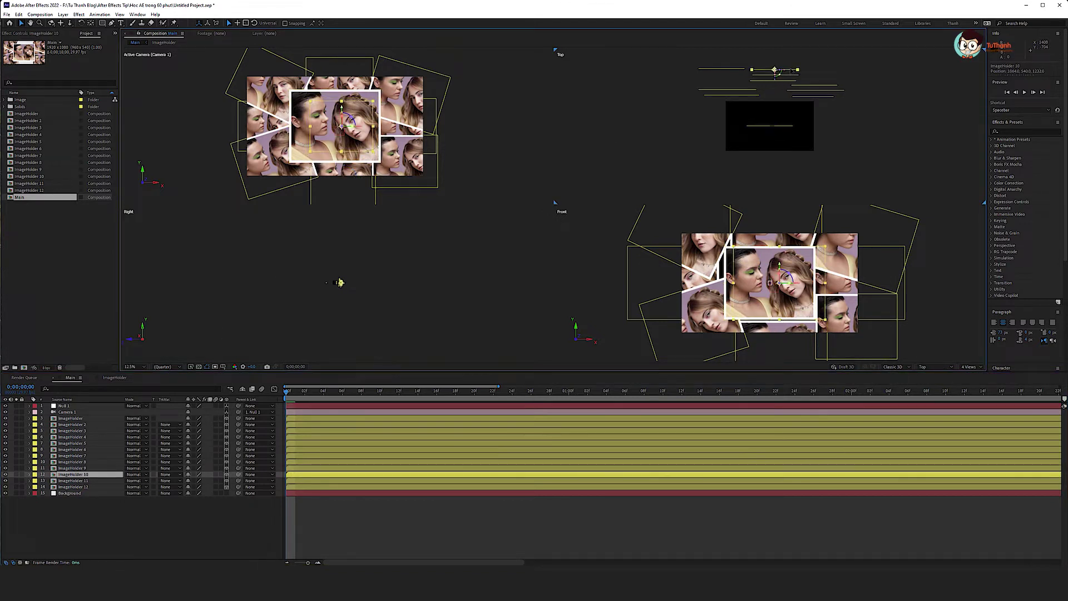
pyautogui.hotkey('ctrl', 'Up')
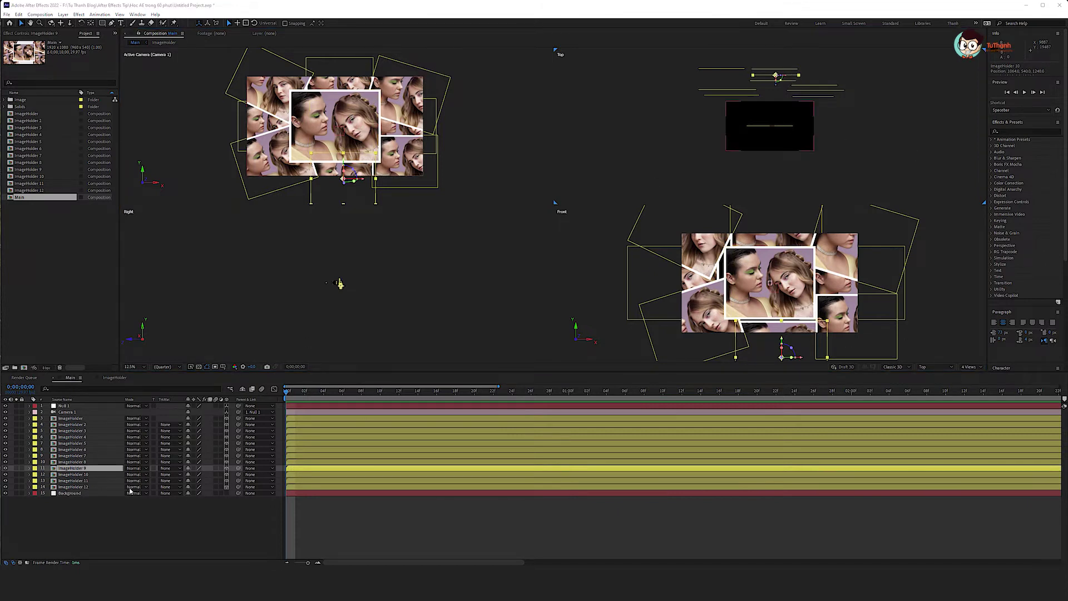
# Drag ImageHolders 11 and 12 back along Z in the Top view.
pyautogui.click(96, 475)
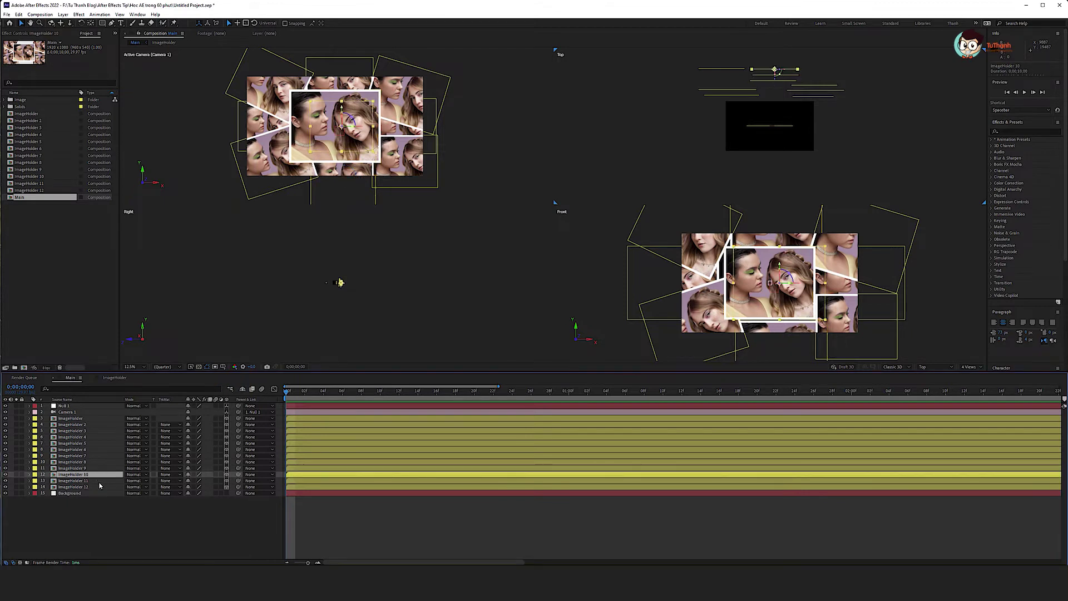
pyautogui.click(101, 481)
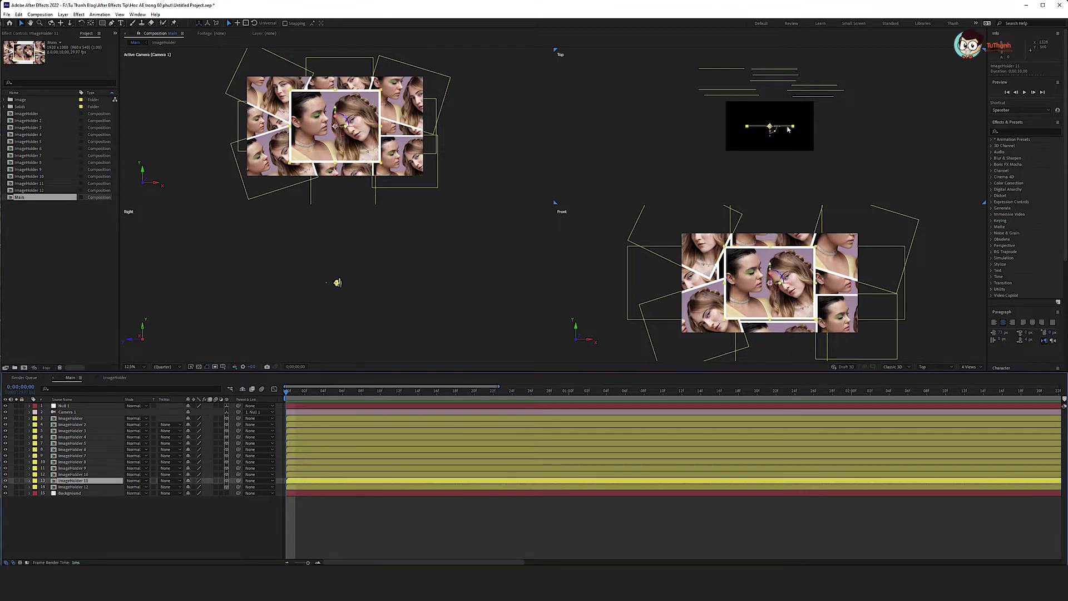
pyautogui.moveTo(787, 128); pyautogui.dragTo(790, 64)
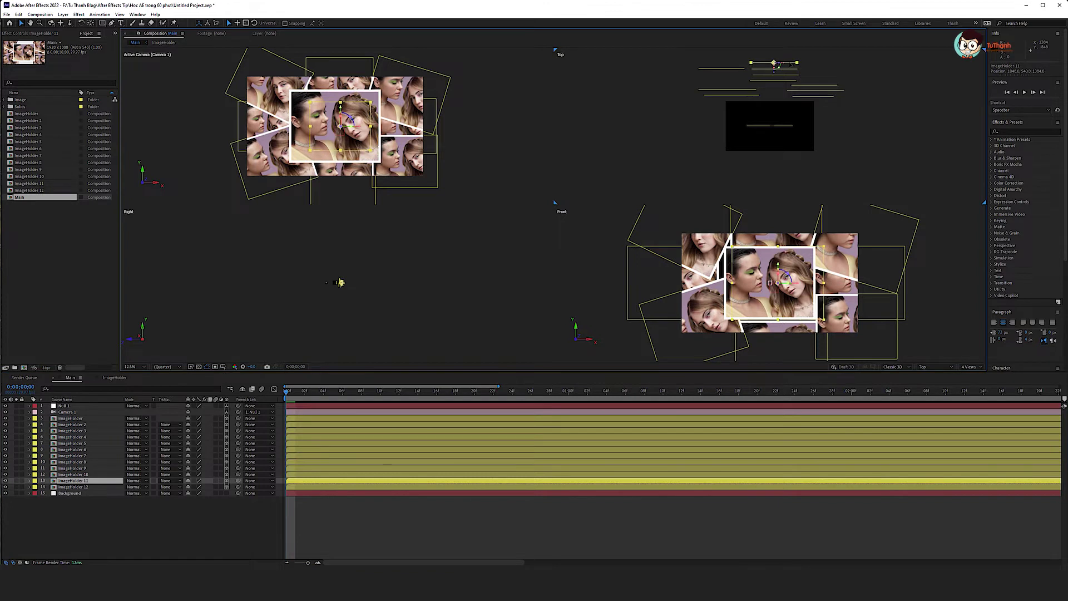
pyautogui.click(85, 488)
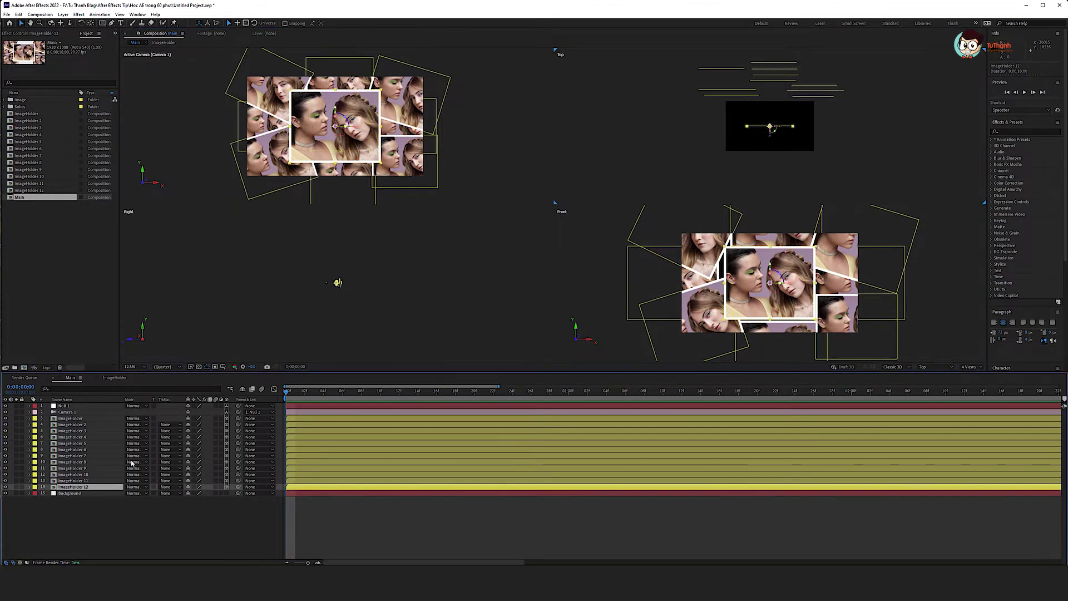
pyautogui.press(',')
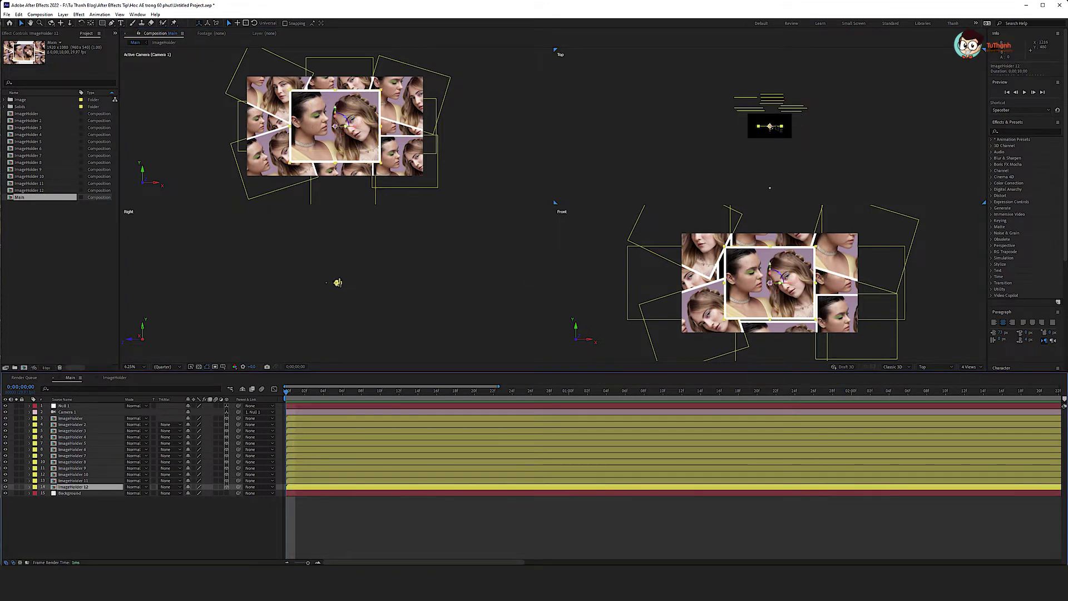
pyautogui.moveTo(779, 129); pyautogui.dragTo(772, 91)
pyautogui.press('Return')
pyautogui.click(96, 526)
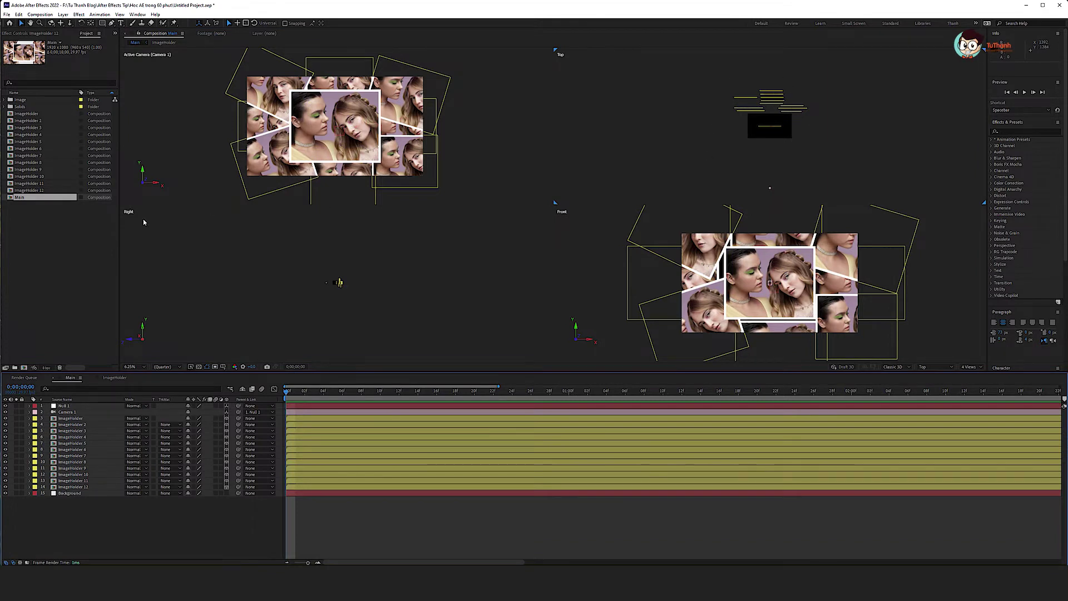
pyautogui.click(43, 189)
# Duplicate ImageHolder 12 into ImageHolder 13–18 and add them to Main as yellow-labelled 3D layers.
pyautogui.hotkey('ctrl', 'd')
pyautogui.hotkey('ctrl', 'd')
pyautogui.hotkey('ctrl', 'd')
pyautogui.hotkey('ctrl', 'd')
pyautogui.hotkey('ctrl', 'd')
pyautogui.hotkey('ctrl', 'd')
pyautogui.click(51, 197)
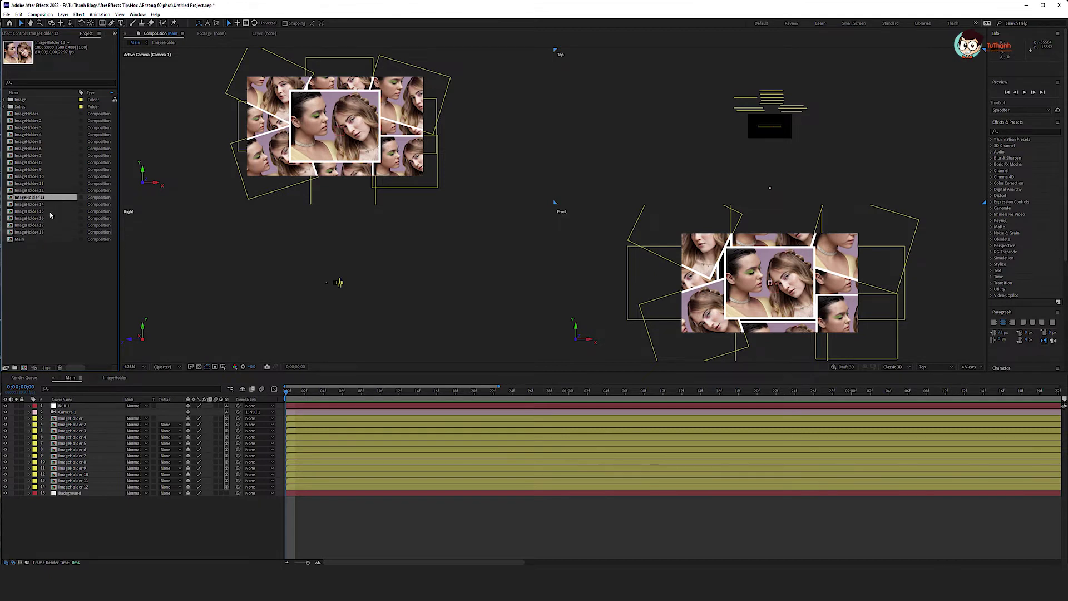
pyautogui.keyDown('shift'); pyautogui.click(52, 232); pyautogui.keyUp('shift')
pyautogui.moveTo(52, 232)
pyautogui.mouseDown()
pyautogui.moveTo(102, 495)
pyautogui.moveTo(15, 501)
pyautogui.mouseUp()
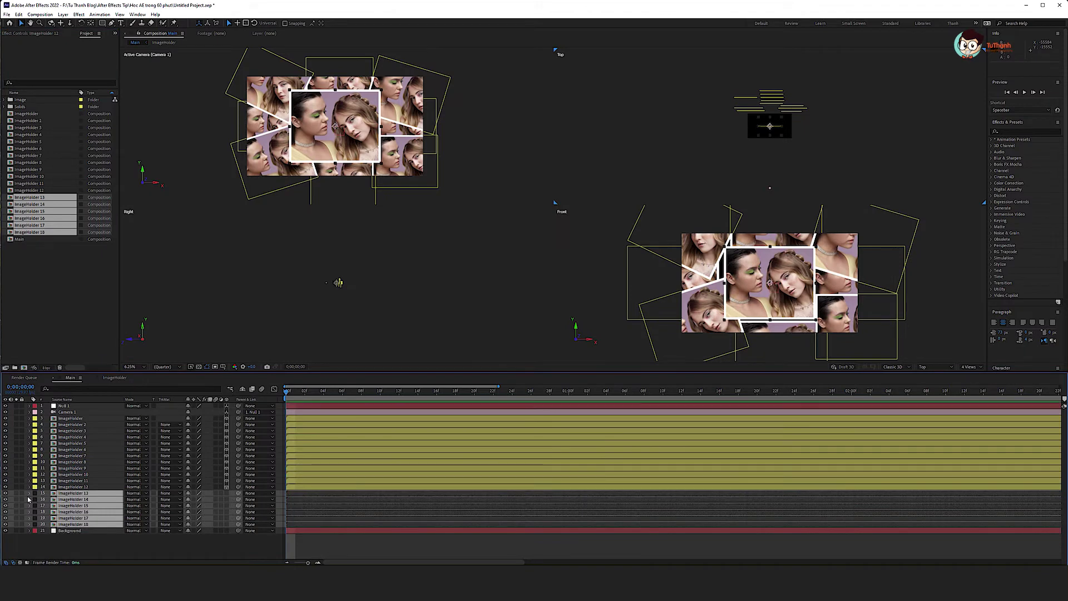
pyautogui.click(34, 497)
pyautogui.click(77, 382)
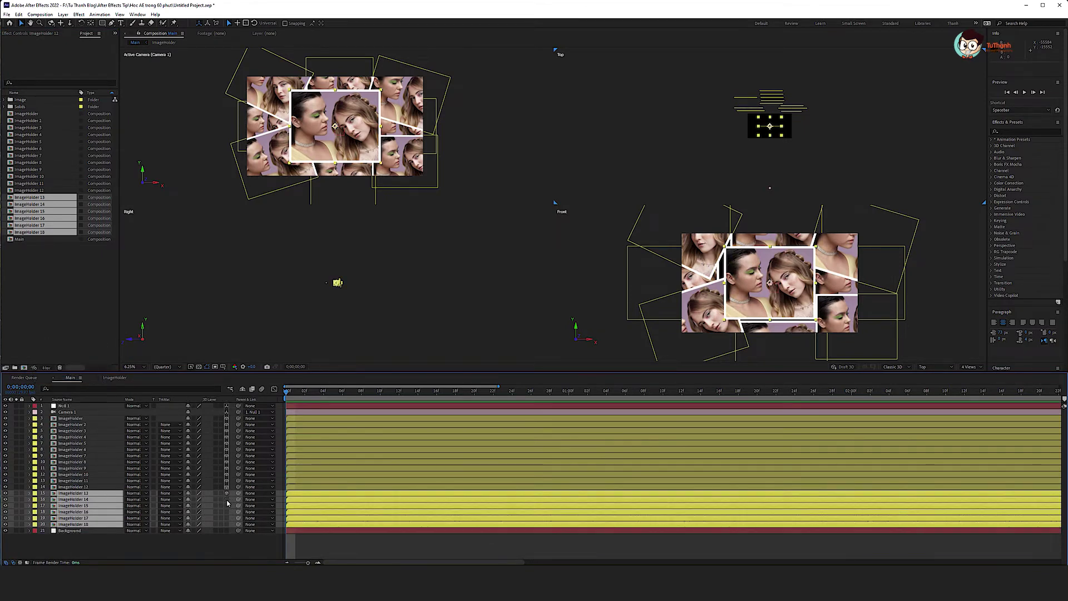
pyautogui.click(226, 524)
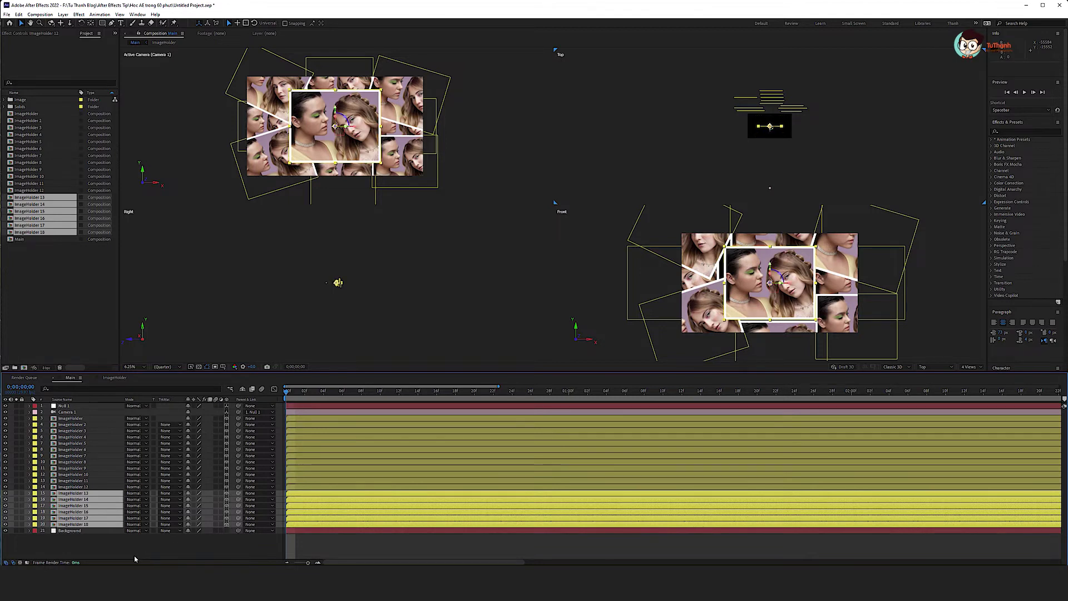
# Push the ImageHolder 13 layer back in depth in the viewer.
pyautogui.press('F2')
pyautogui.click(85, 493)
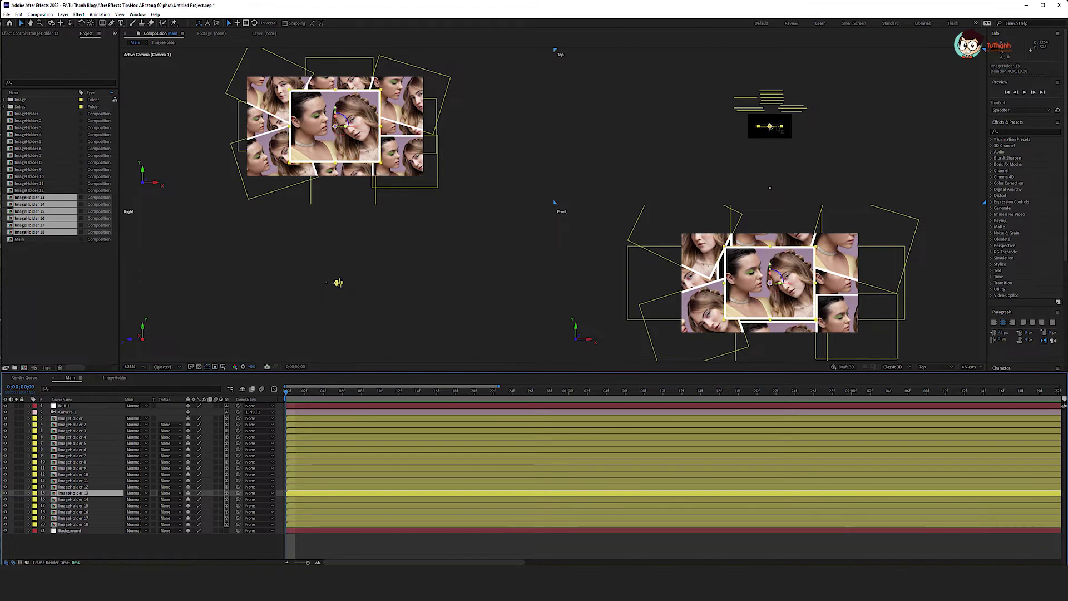
pyautogui.hotkey('shift', 'Right')
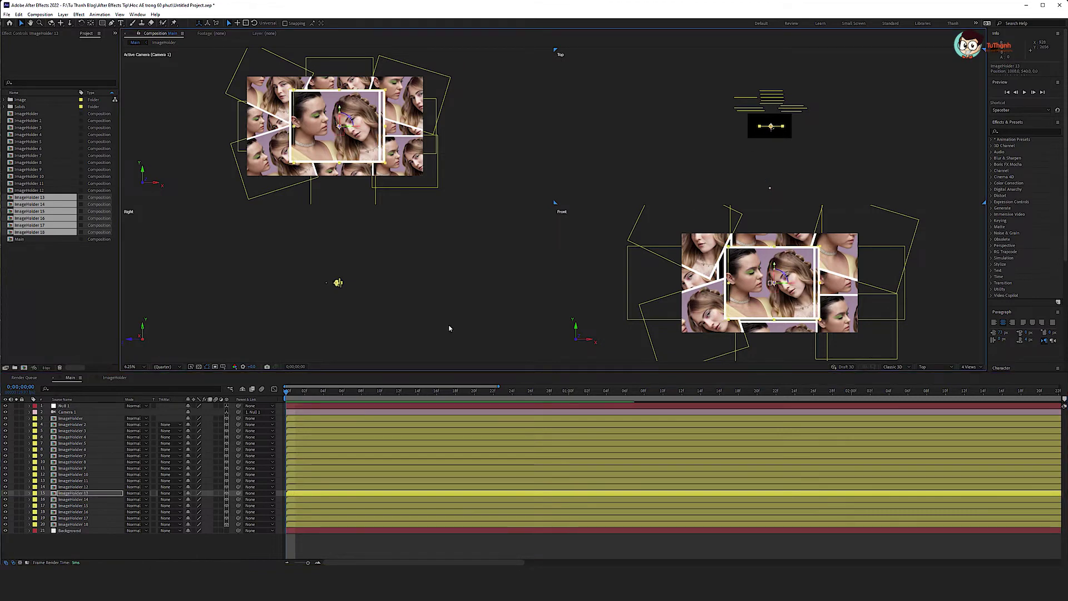
pyautogui.hotkey('ctrl', 'z')
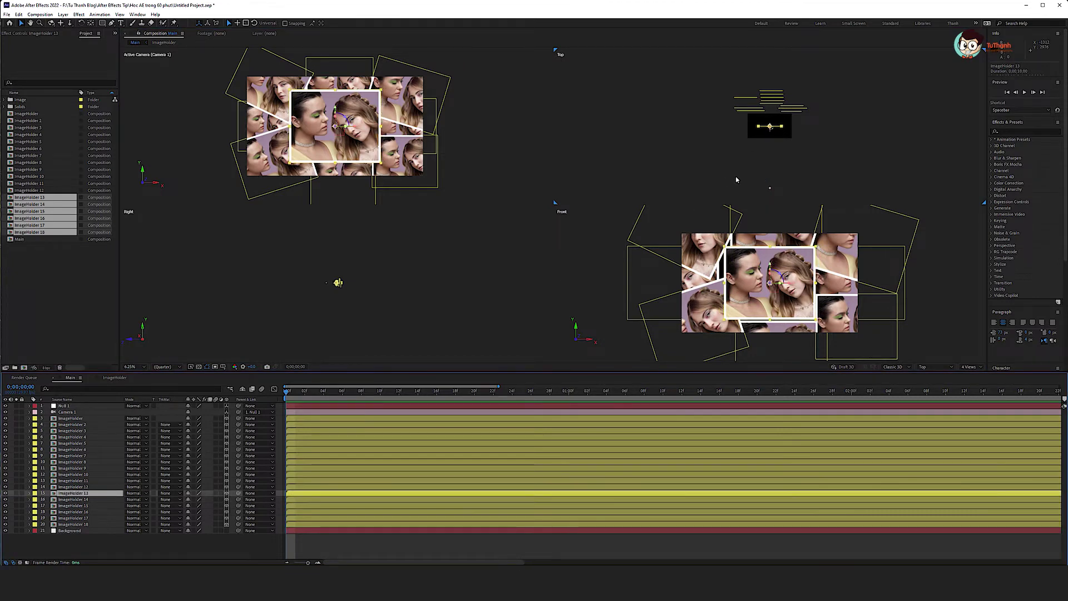
pyautogui.scroll(2, 785, 142)
pyautogui.moveTo(787, 128)
pyautogui.mouseDown()
pyautogui.moveTo(790, 51)
pyautogui.moveTo(773, 51)
pyautogui.mouseUp()
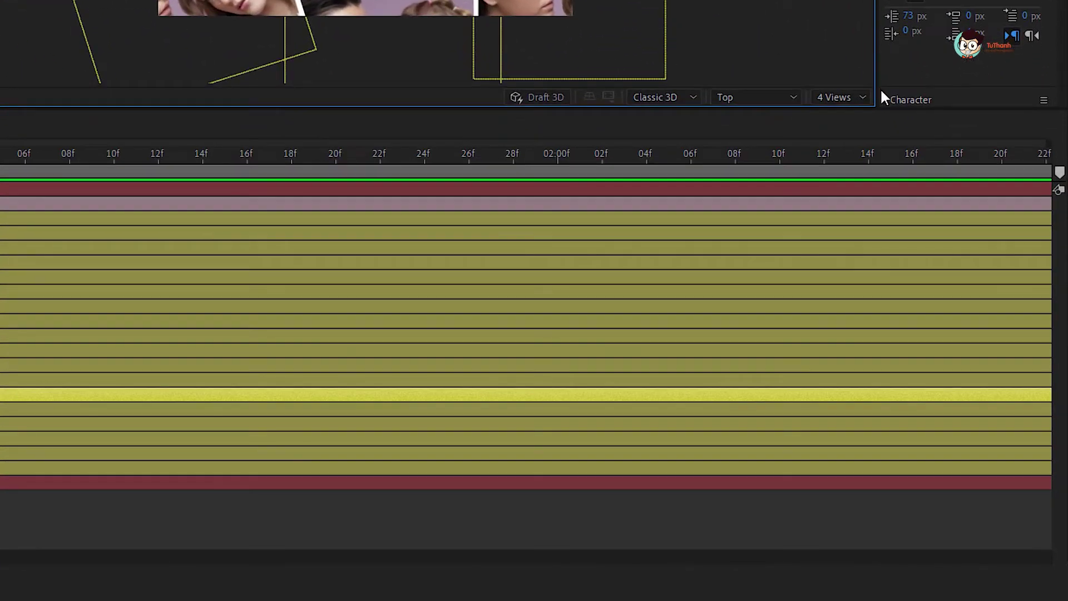
# Switch the viewer to a 2 Views layout with one view set to Top.
pyautogui.click(971, 367)
pyautogui.click(836, 135)
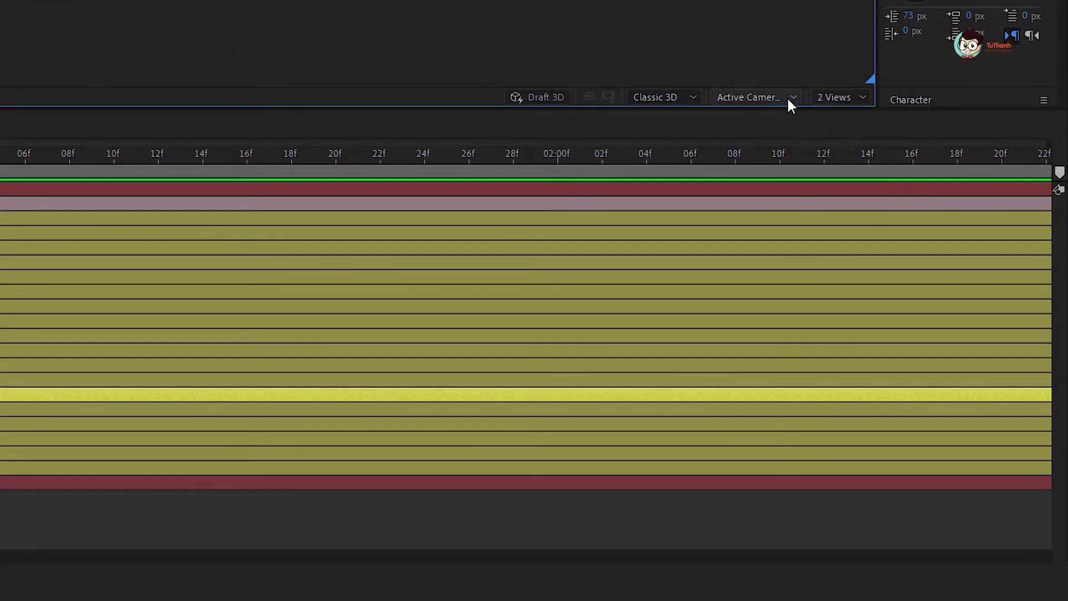
pyautogui.click(765, 101)
pyautogui.click(766, 222)
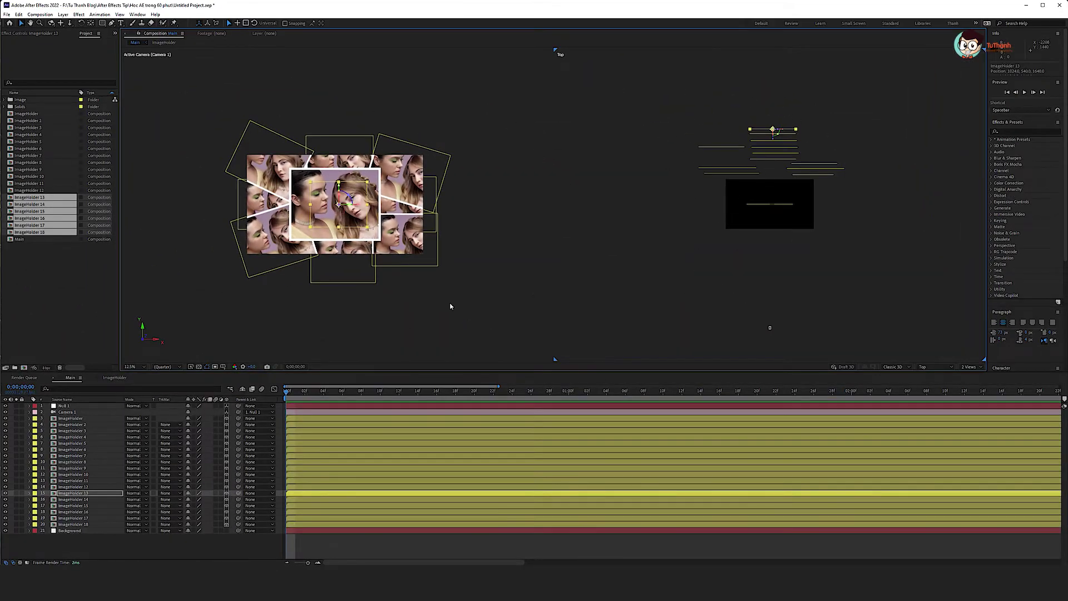
# Push ImageHolder 14 and ImageHolder 15 back along Z in the Top view.
pyautogui.click(78, 500)
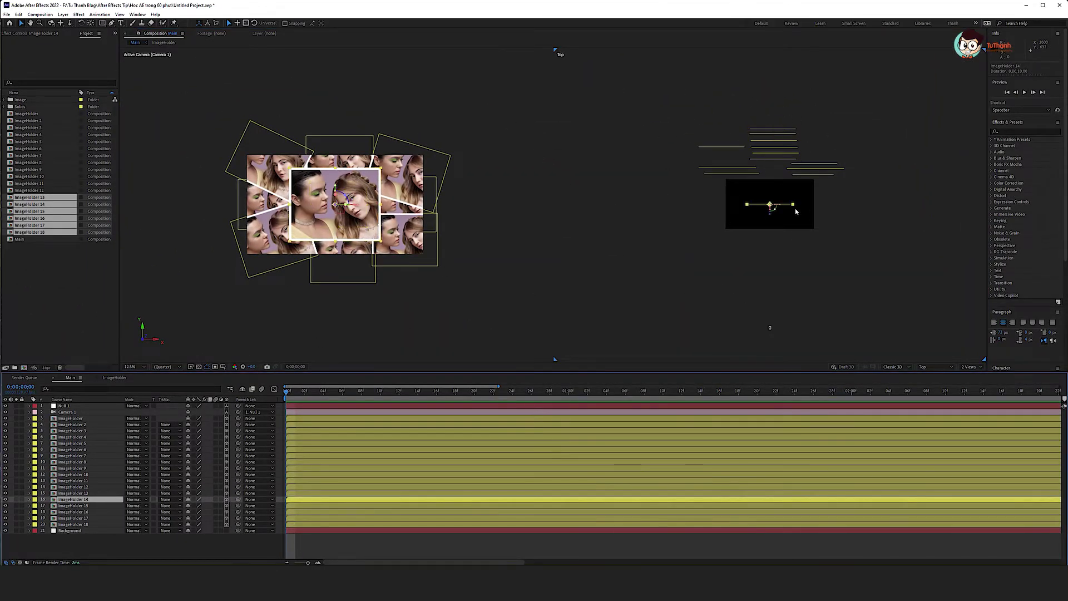
pyautogui.moveTo(788, 206); pyautogui.dragTo(777, 123)
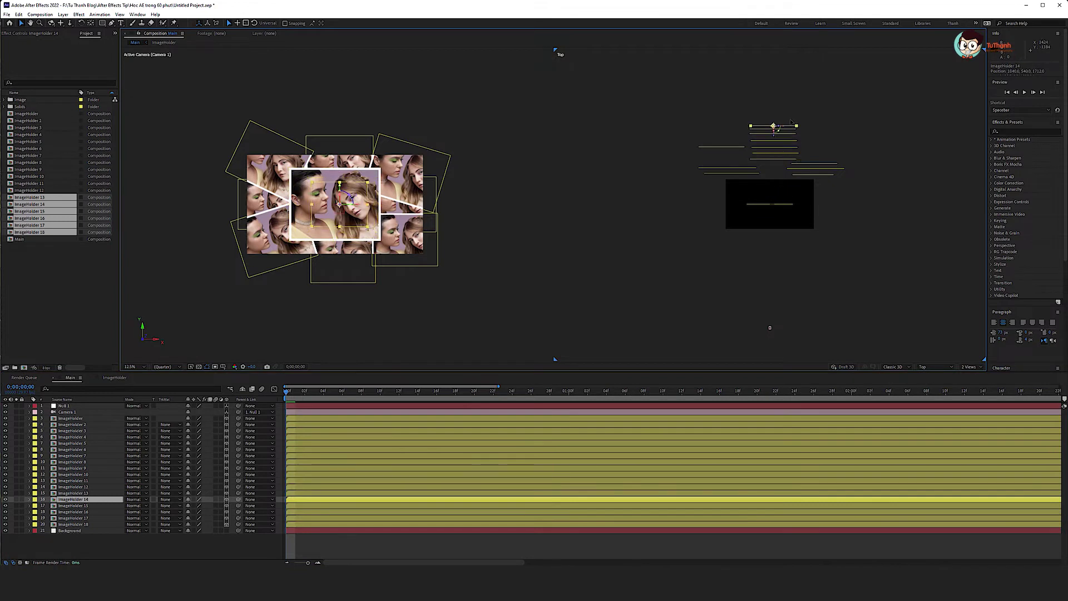
pyautogui.moveTo(792, 121); pyautogui.dragTo(792, 128)
pyautogui.press('Return')
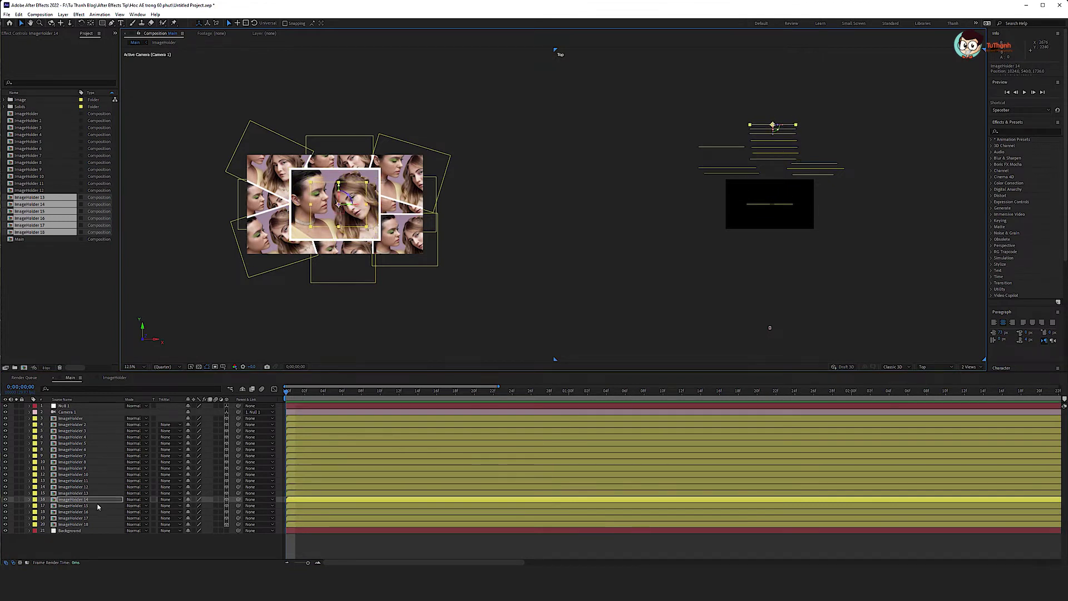
pyautogui.click(98, 505)
pyautogui.moveTo(787, 207)
pyautogui.mouseDown()
pyautogui.moveTo(789, 120)
pyautogui.moveTo(772, 119)
pyautogui.mouseUp()
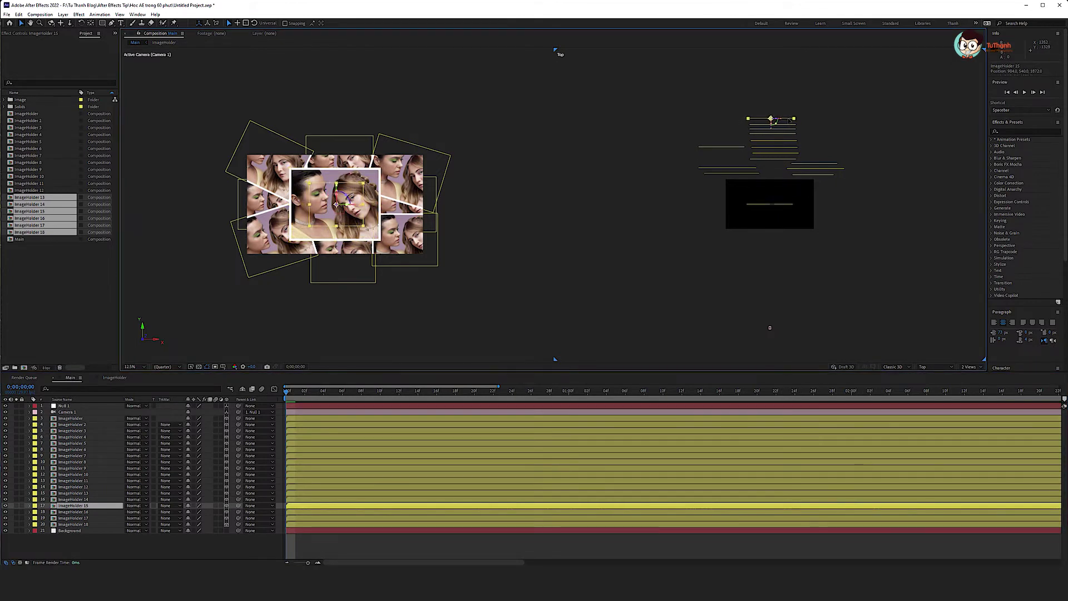
# Push ImageHolder 16, 17 and 18 back to progressively deeper staggered positions.
pyautogui.hotkey('ctrl', 'Down')
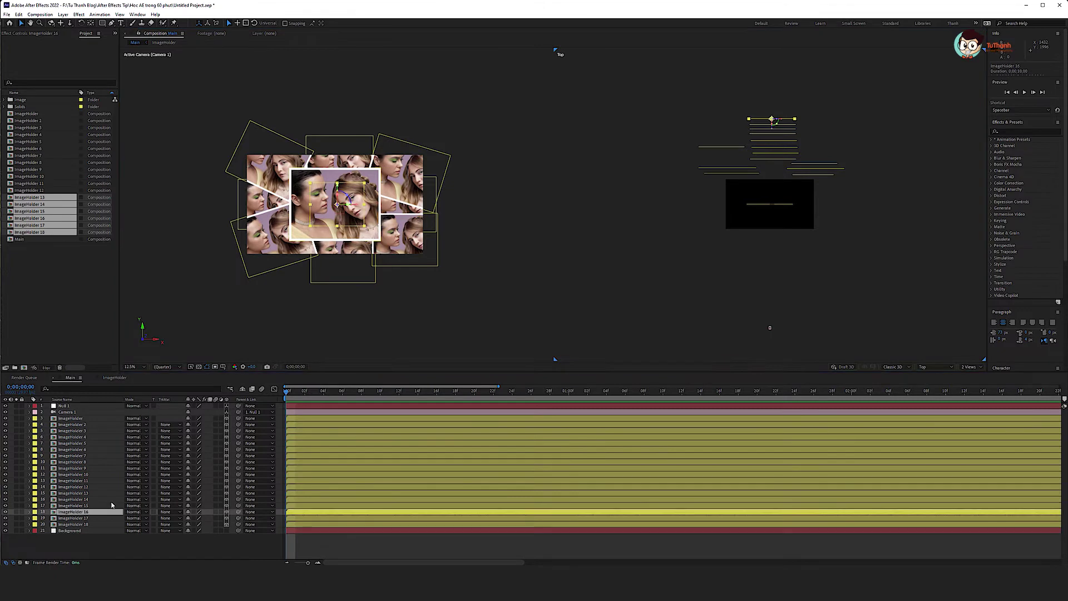
pyautogui.moveTo(786, 207); pyautogui.dragTo(789, 112)
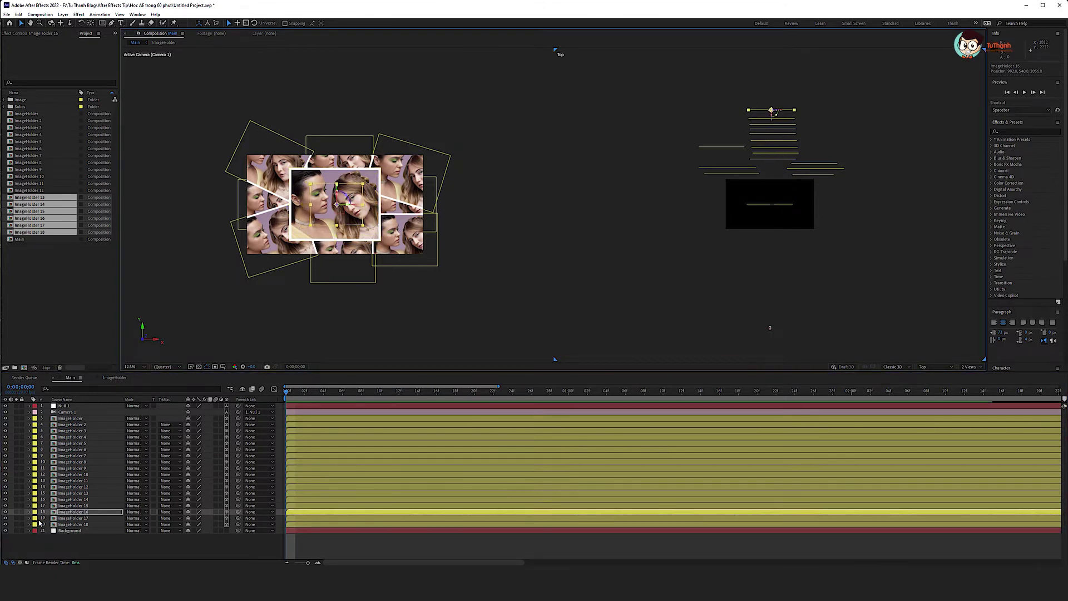
pyautogui.hotkey('ctrl', 'Down')
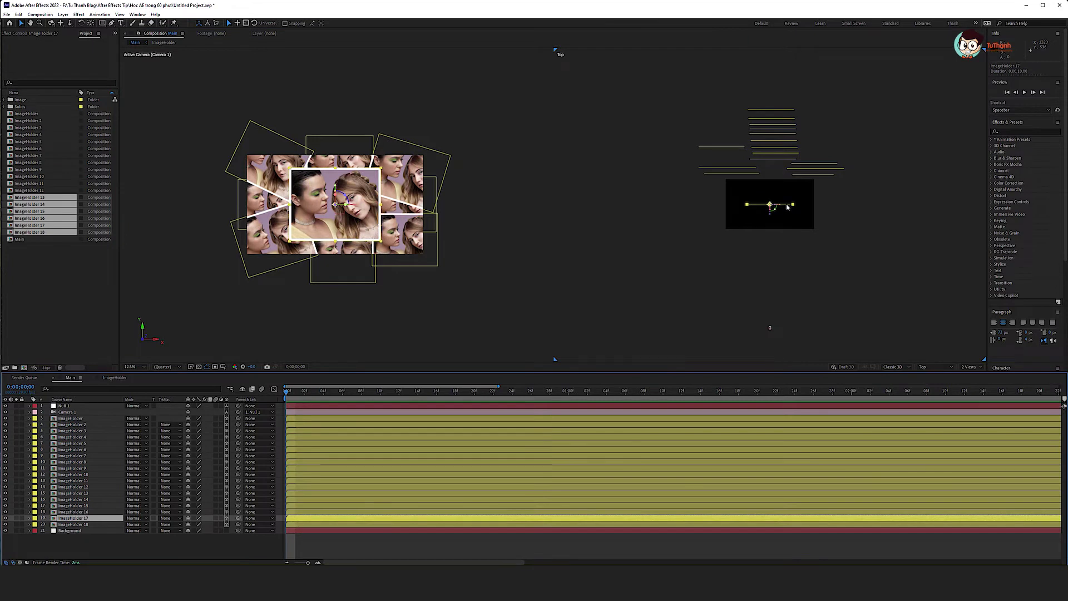
pyautogui.moveTo(787, 207); pyautogui.dragTo(788, 105)
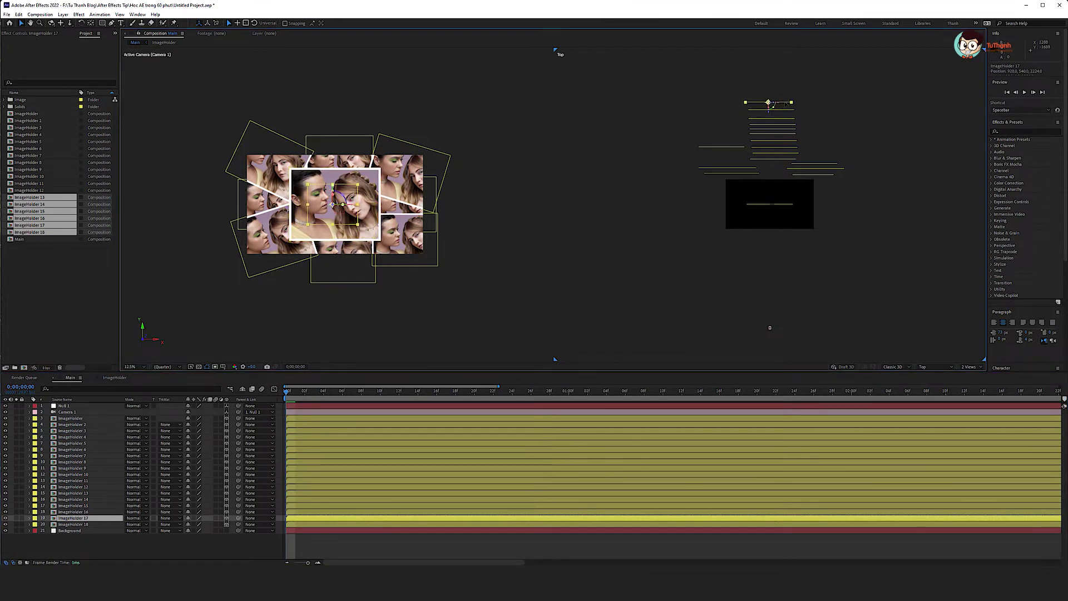
pyautogui.hotkey('ctrl', 'Down')
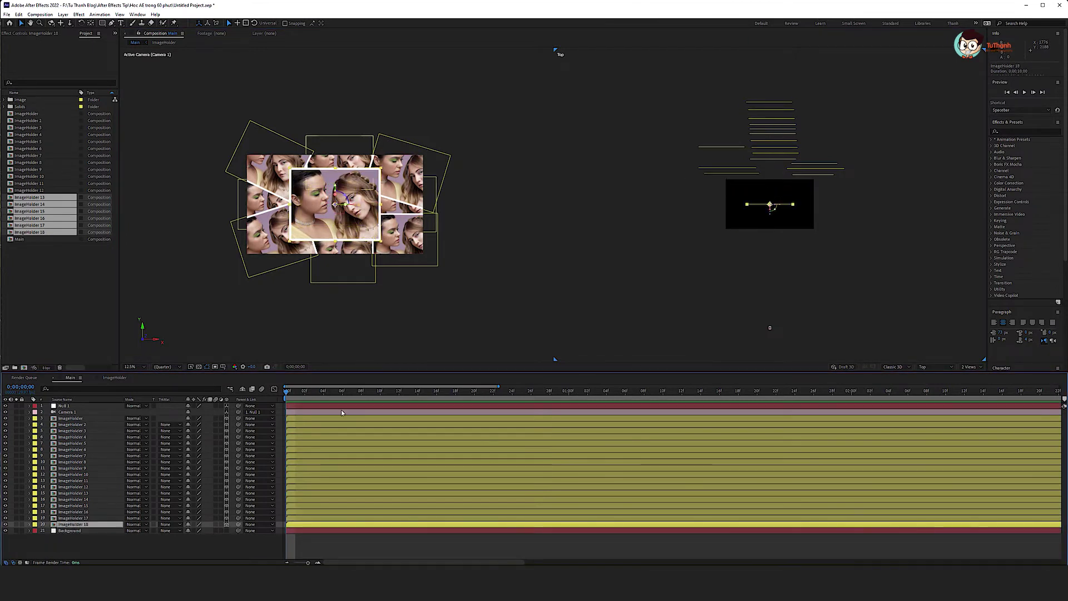
pyautogui.moveTo(790, 207); pyautogui.dragTo(790, 98)
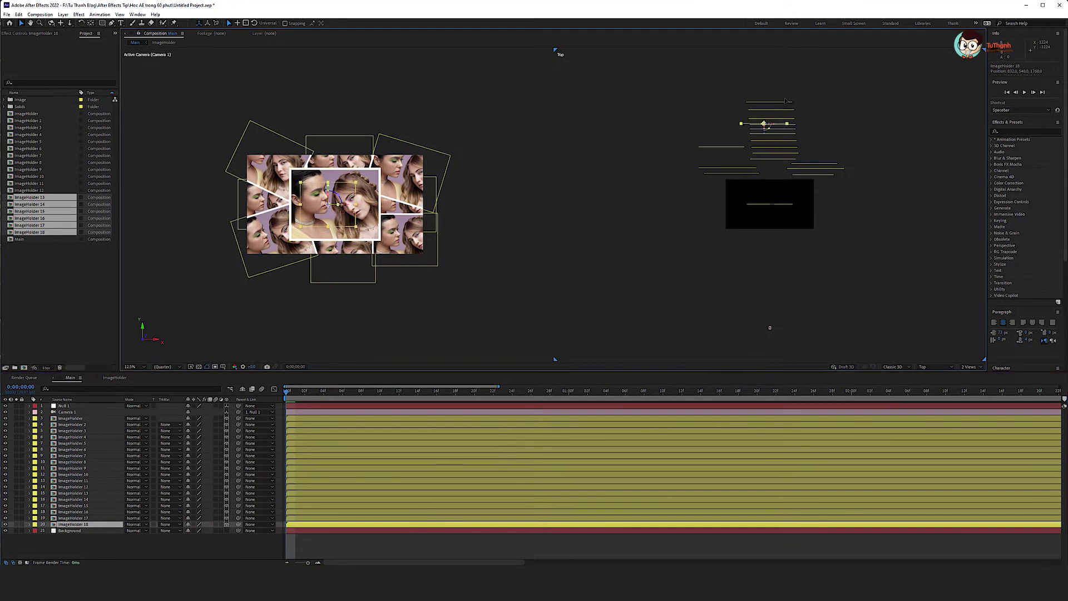
pyautogui.click(351, 560)
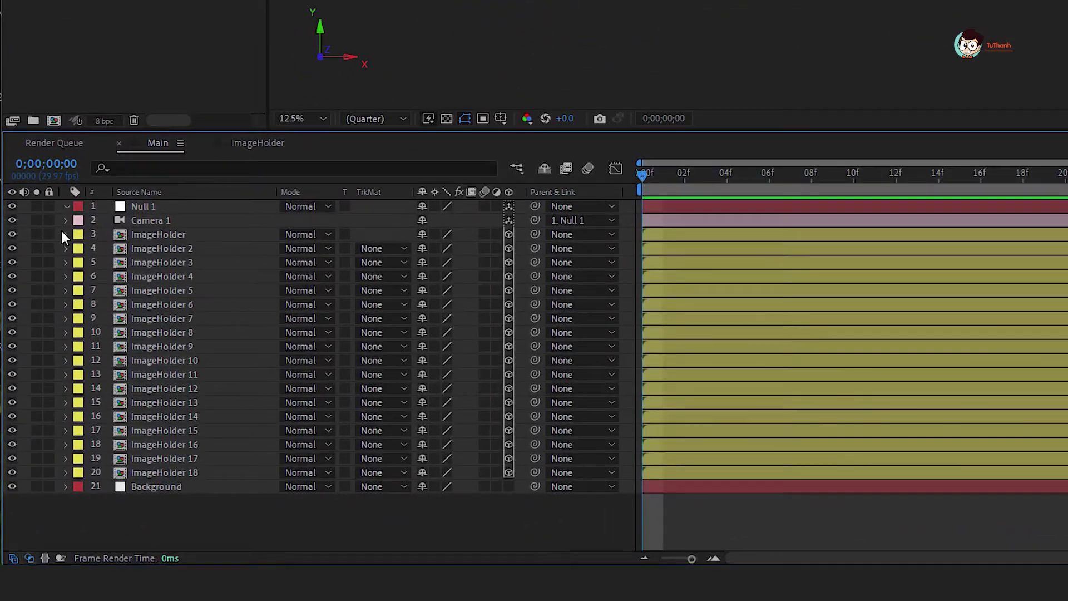
# Expand Null 1's Transform and scrub its Position Z to about 1358 to move the camera closer.
pyautogui.click(31, 394)
pyautogui.click(39, 401)
pyautogui.click(81, 222)
pyautogui.click(81, 221)
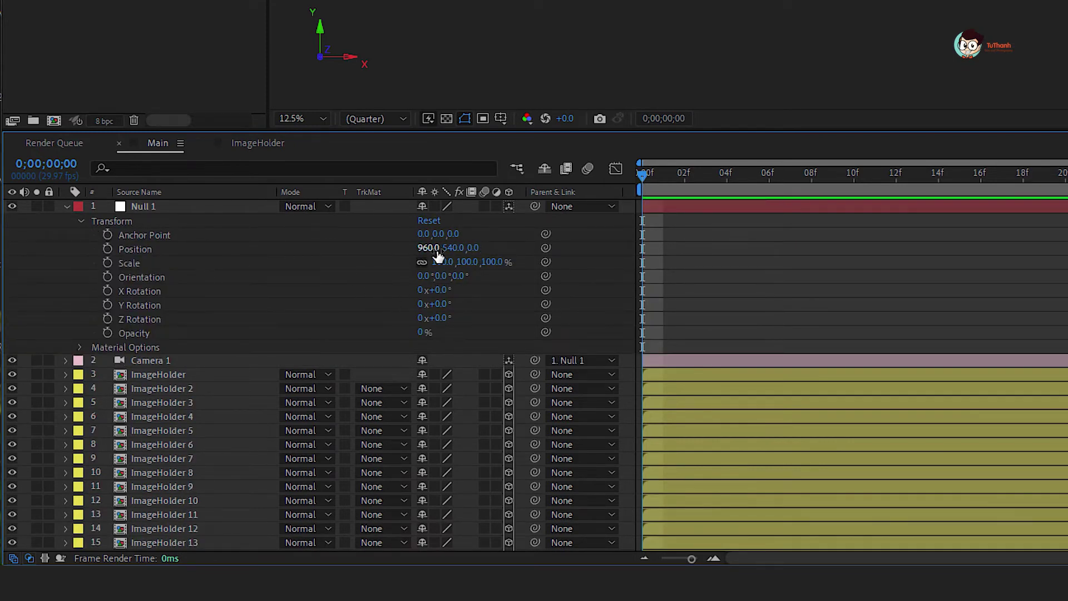
pyautogui.moveTo(472, 248); pyautogui.dragTo(655, 233)
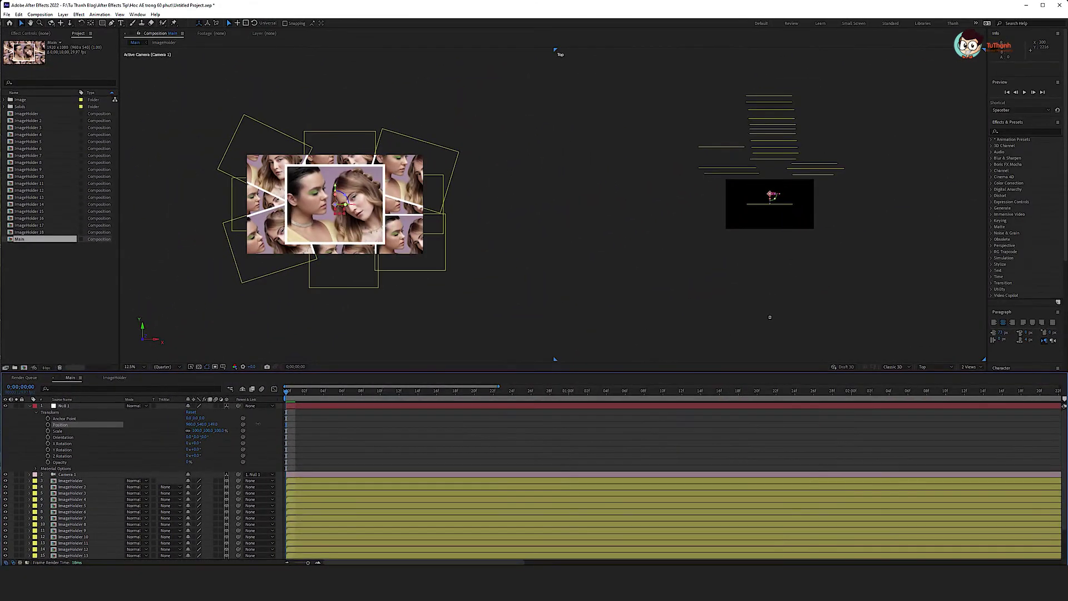
pyautogui.moveTo(210, 424); pyautogui.dragTo(212, 424)
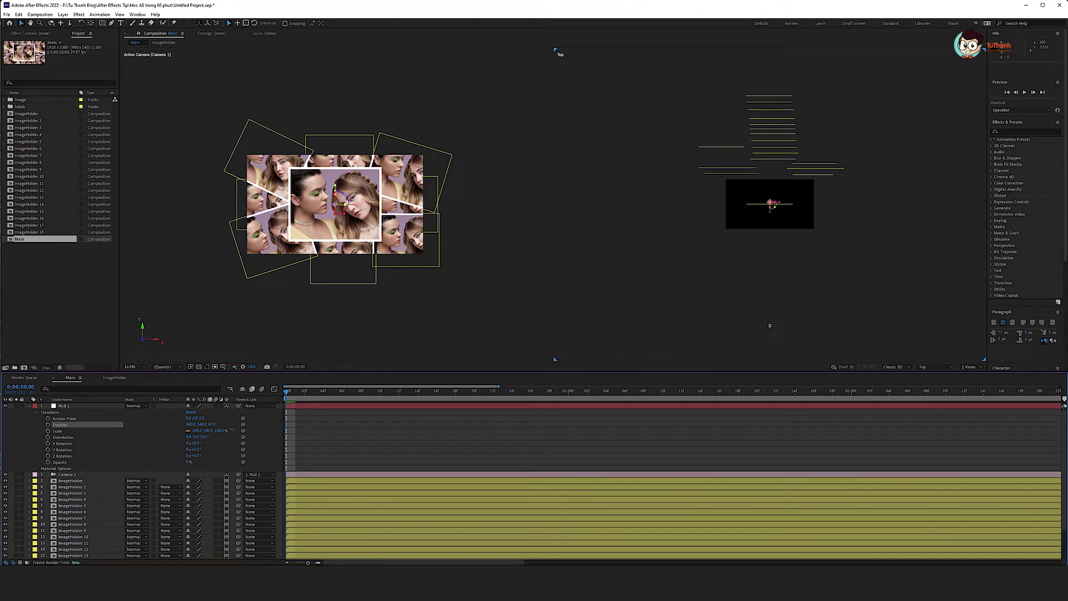
pyautogui.moveTo(212, 424); pyautogui.dragTo(289, 424)
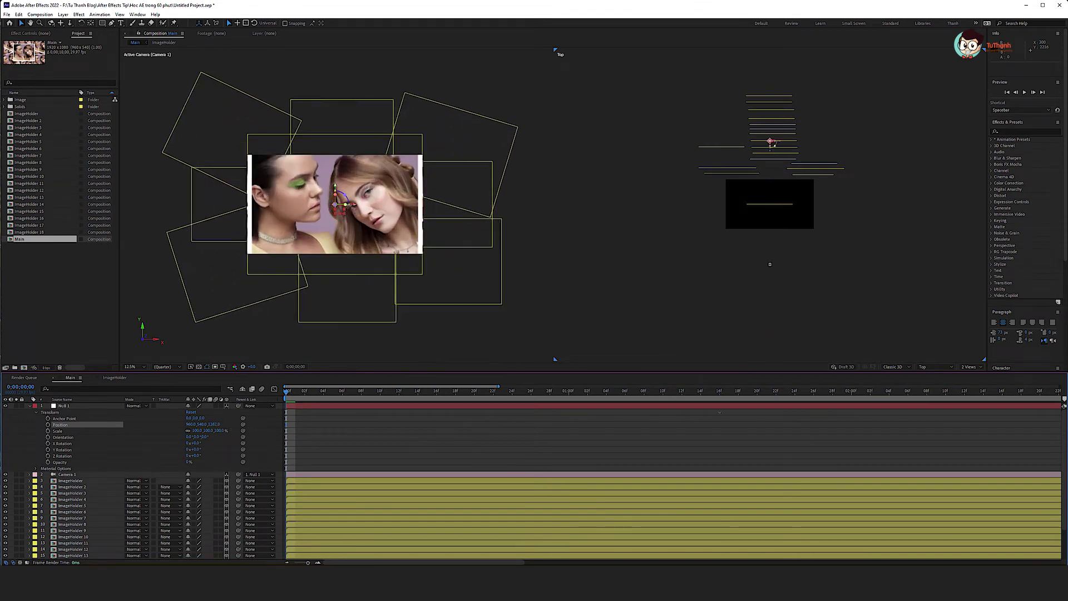
pyautogui.moveTo(289, 424); pyautogui.dragTo(283, 424)
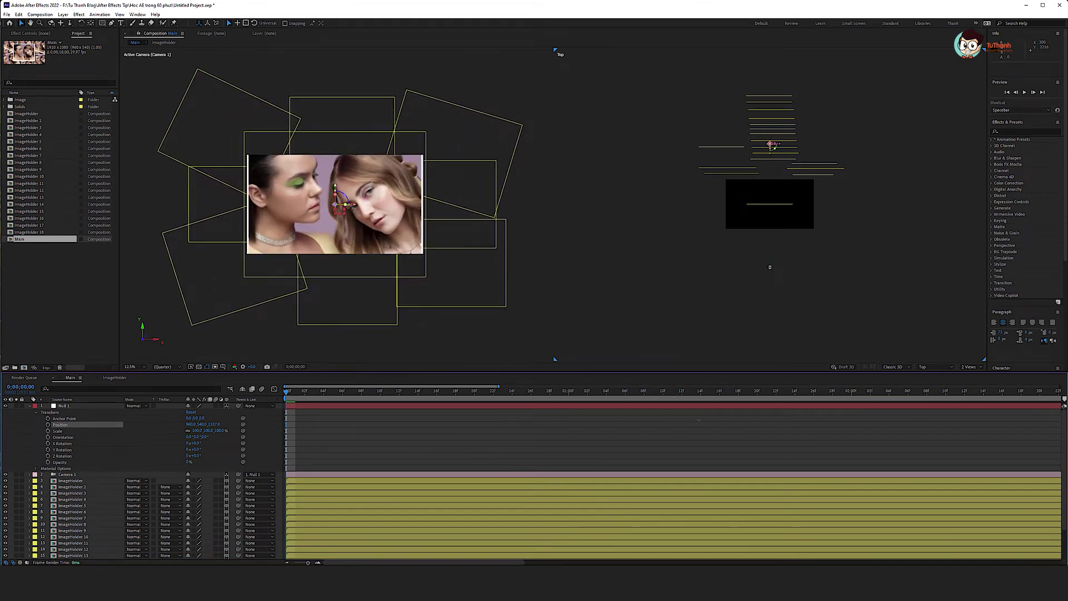
pyautogui.moveTo(702, 419); pyautogui.dragTo(704, 419)
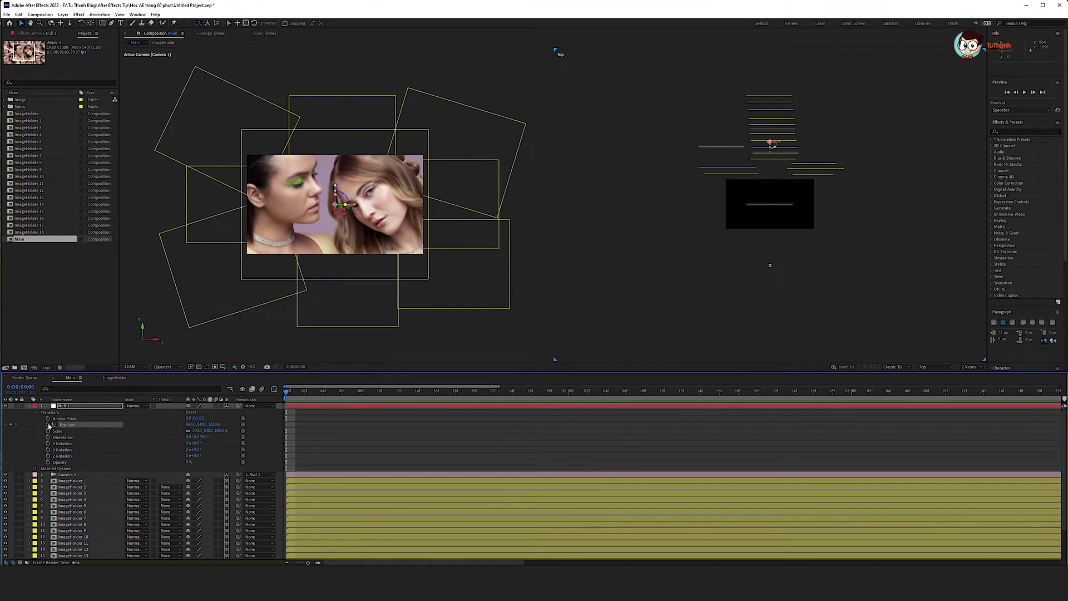
# Pull the camera back by setting Null 1's Z to 844 and keyframe Position at 2 seconds.
pyautogui.press('space')
pyautogui.press('space')
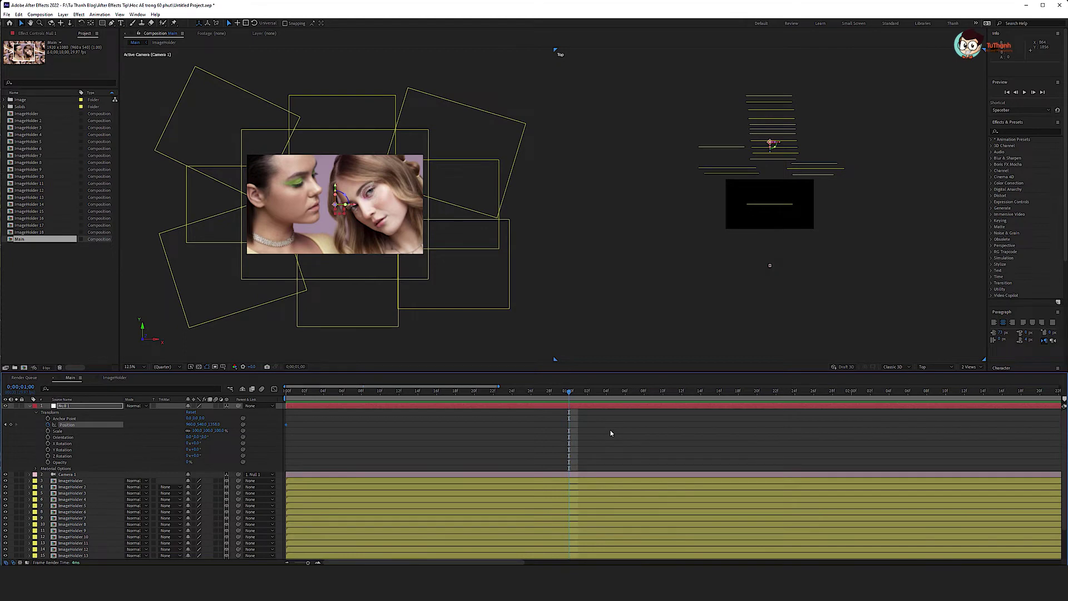
pyautogui.scroll(-2, 610, 433)
pyautogui.scroll(-2, 610, 434)
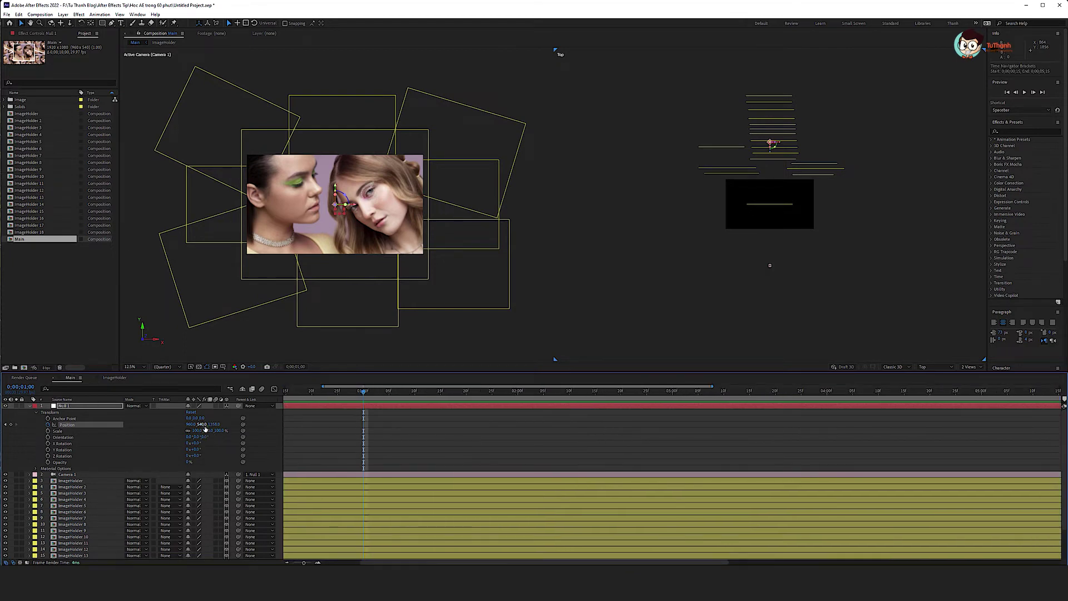
pyautogui.moveTo(218, 426)
pyautogui.mouseDown()
pyautogui.moveTo(62, 426)
pyautogui.moveTo(117, 426)
pyautogui.mouseUp()
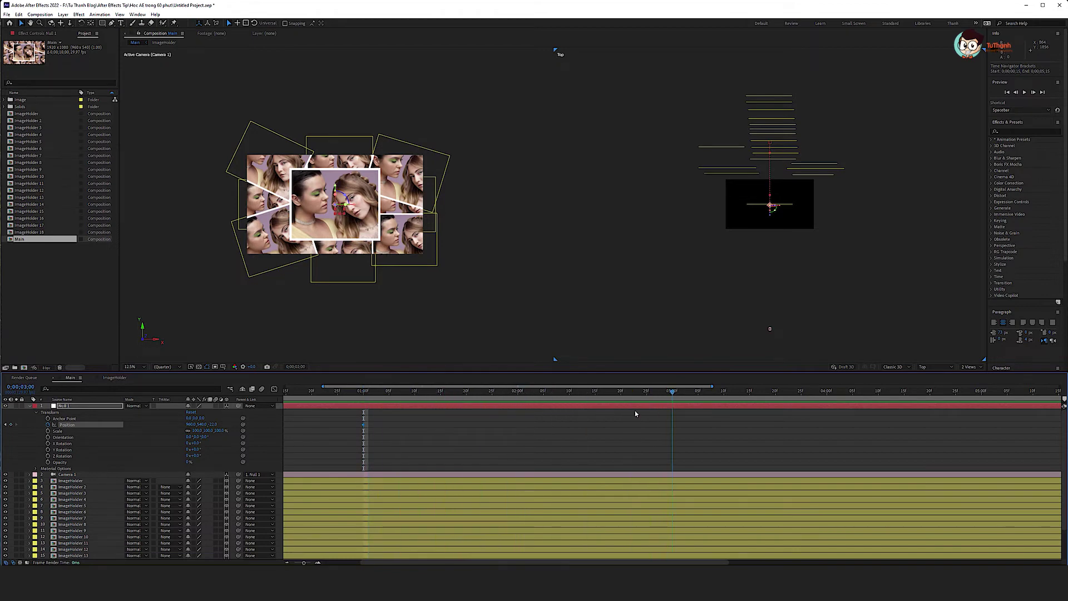
pyautogui.press('space')
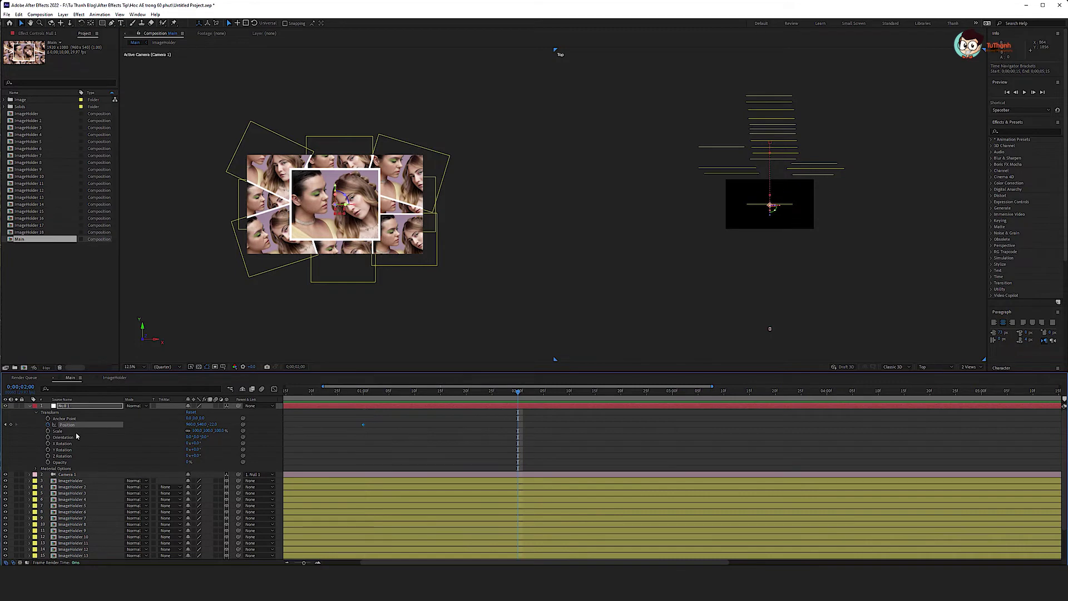
pyautogui.click(11, 424)
# At 3 seconds, set Null 1's Z from -760 up to 2616 to push the camera in.
pyautogui.press('space')
pyautogui.press('space')
pyautogui.moveTo(211, 424); pyautogui.dragTo(219, 431)
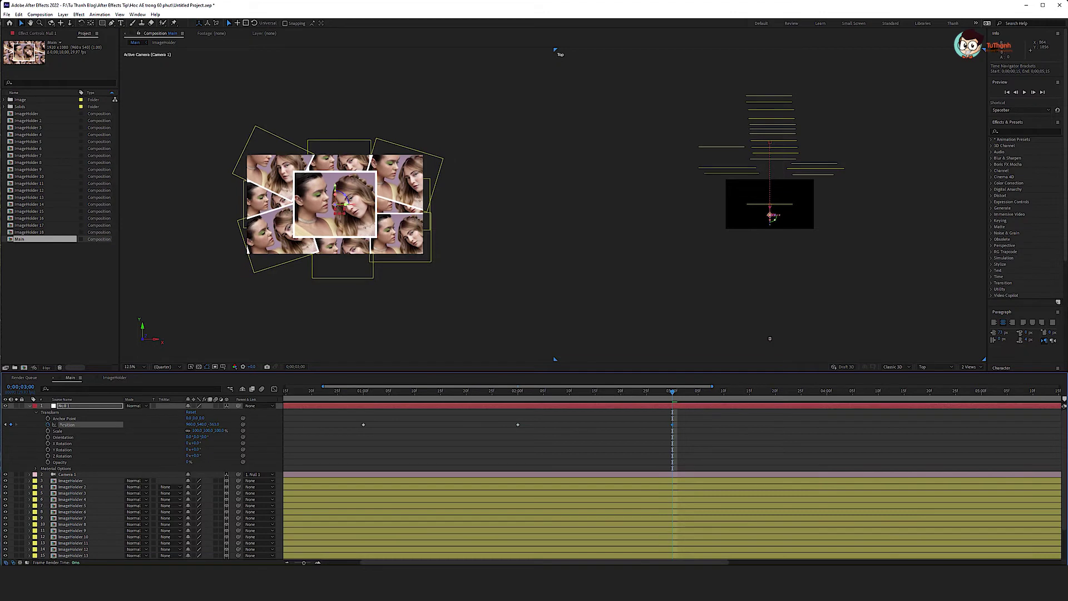
pyautogui.moveTo(218, 431); pyautogui.dragTo(665, 400)
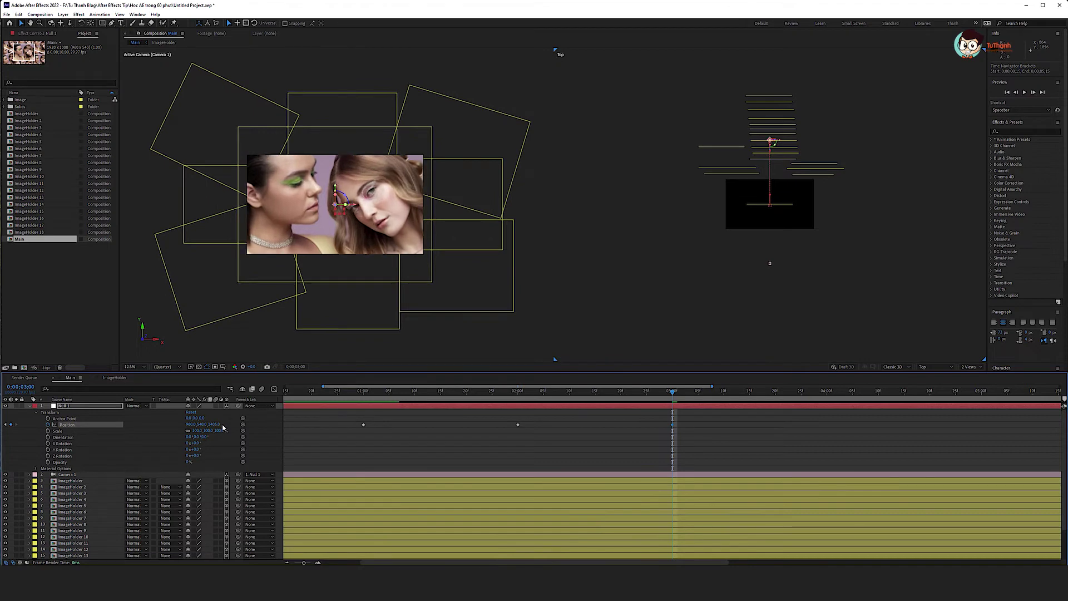
pyautogui.moveTo(665, 400)
pyautogui.mouseDown()
pyautogui.moveTo(735, 404)
pyautogui.moveTo(274, 421)
pyautogui.moveTo(553, 367)
pyautogui.moveTo(337, 412)
pyautogui.mouseUp()
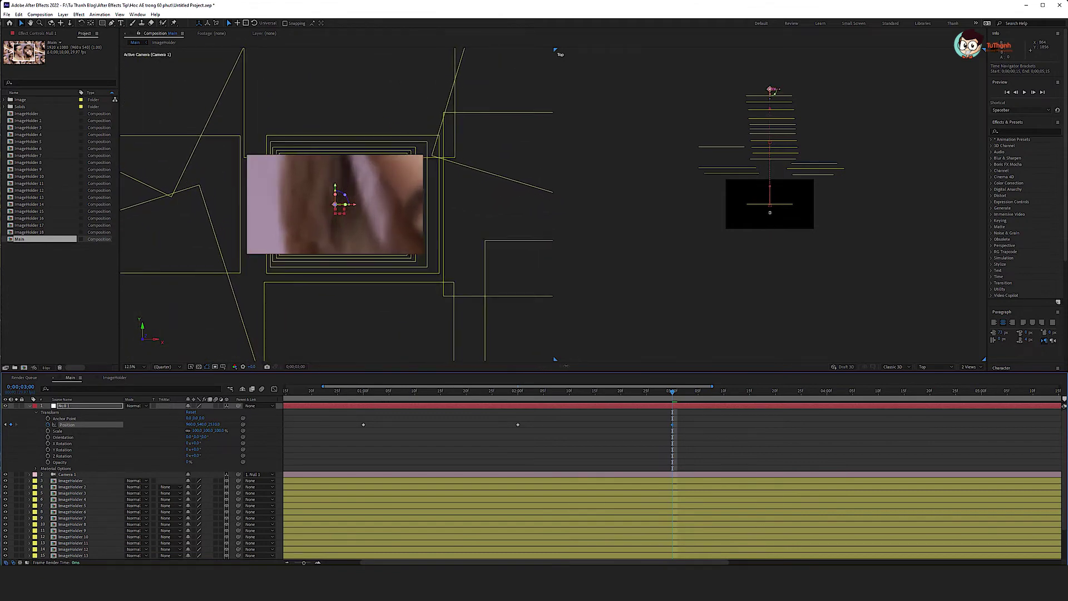
# Preview the camera move across the full 10-second timeline and scrub around 1;29 to inspect.
pyautogui.click(311, 392)
pyautogui.press('-')
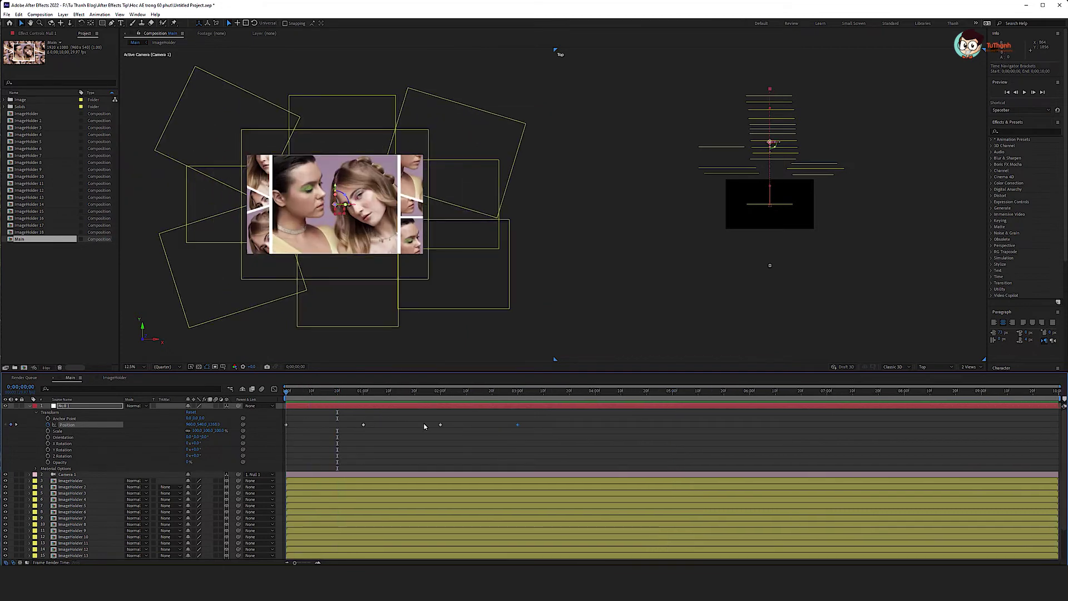
pyautogui.press('space')
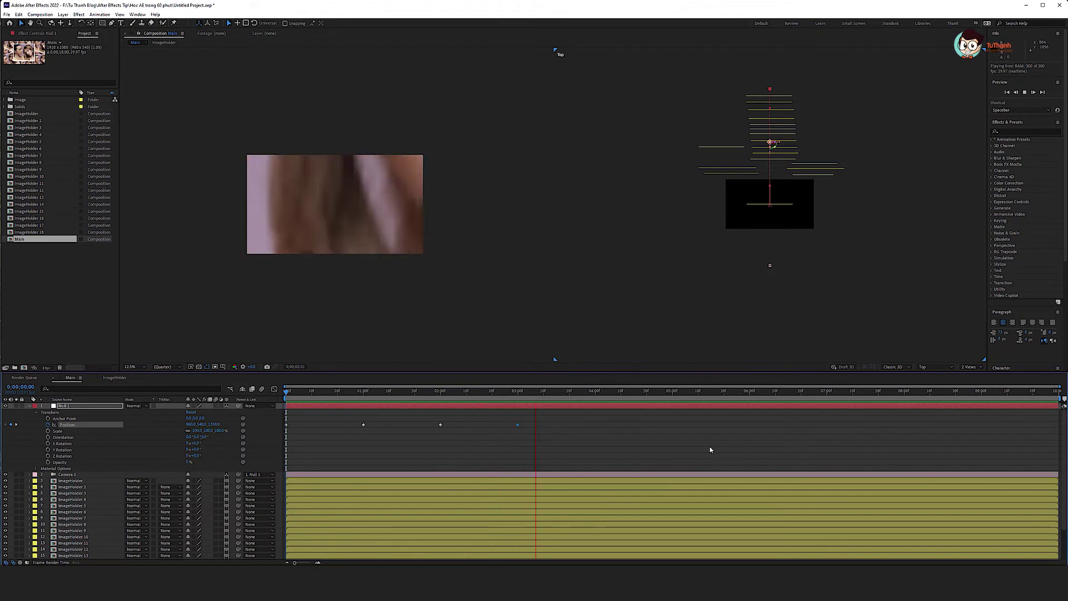
pyautogui.click(449, 392)
pyautogui.moveTo(450, 394); pyautogui.dragTo(531, 393)
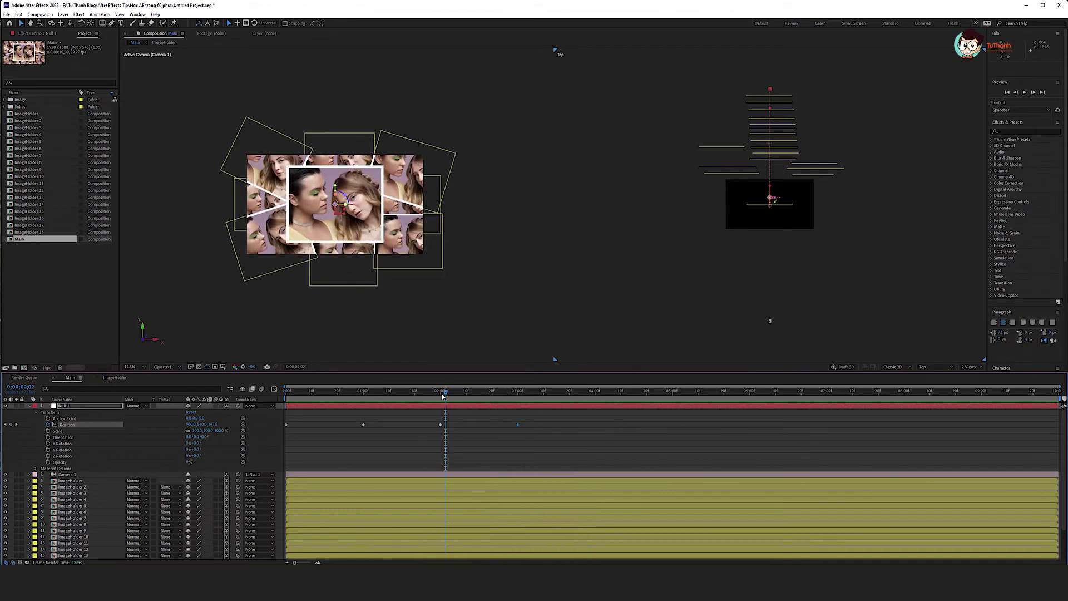
pyautogui.moveTo(531, 392); pyautogui.dragTo(439, 392)
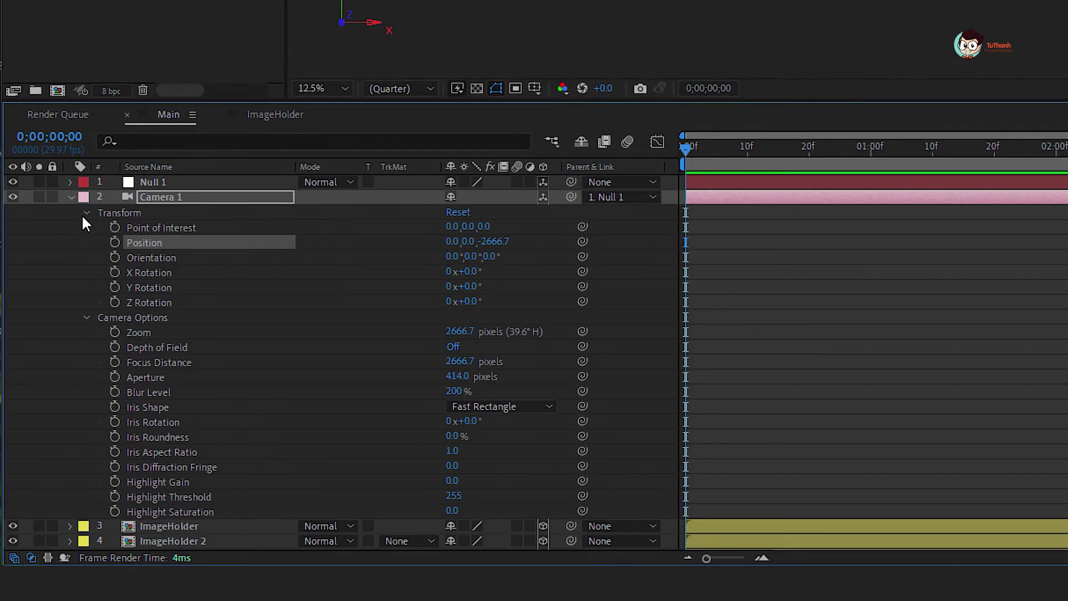
# Add a wiggle(1,50) expression to Camera 1's Position.
pyautogui.click(86, 213)
pyautogui.click(86, 212)
pyautogui.keyDown('alt'); pyautogui.click(115, 242); pyautogui.keyUp('alt')
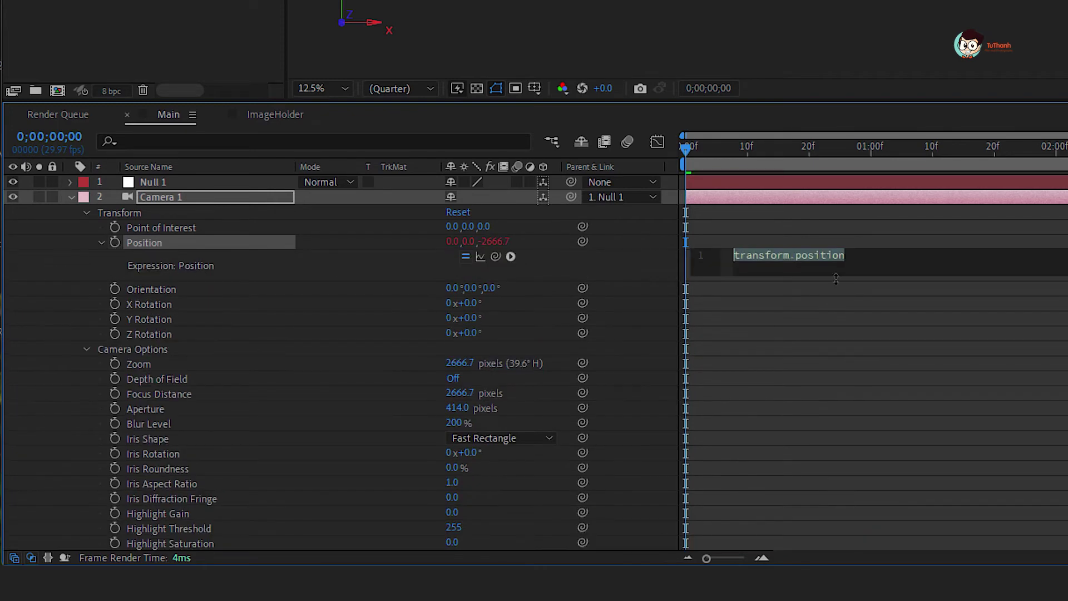
pyautogui.write('wiggle(1,50')
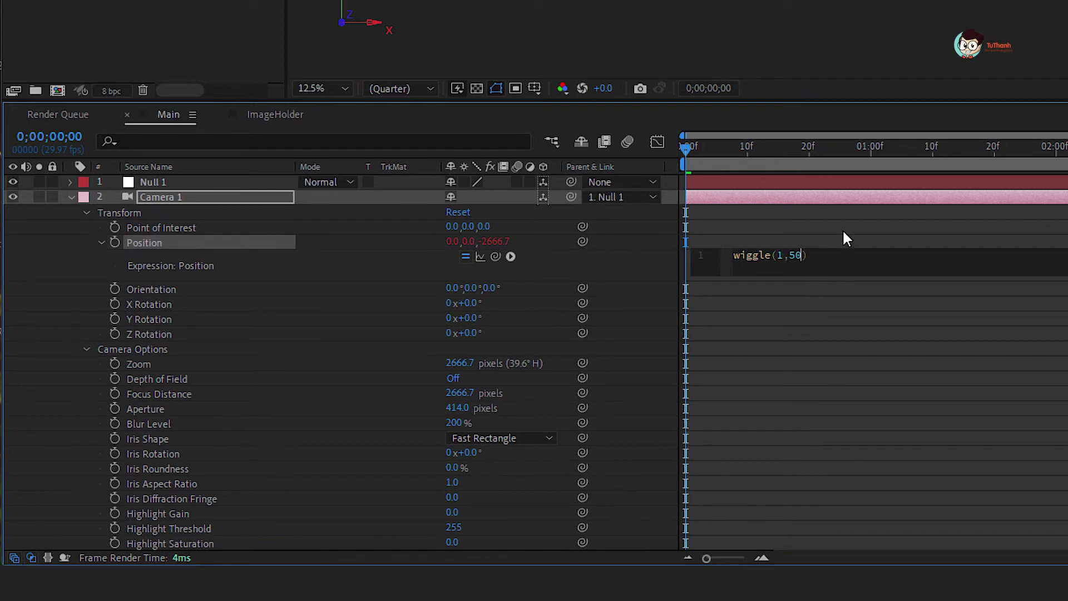
pyautogui.click(843, 233)
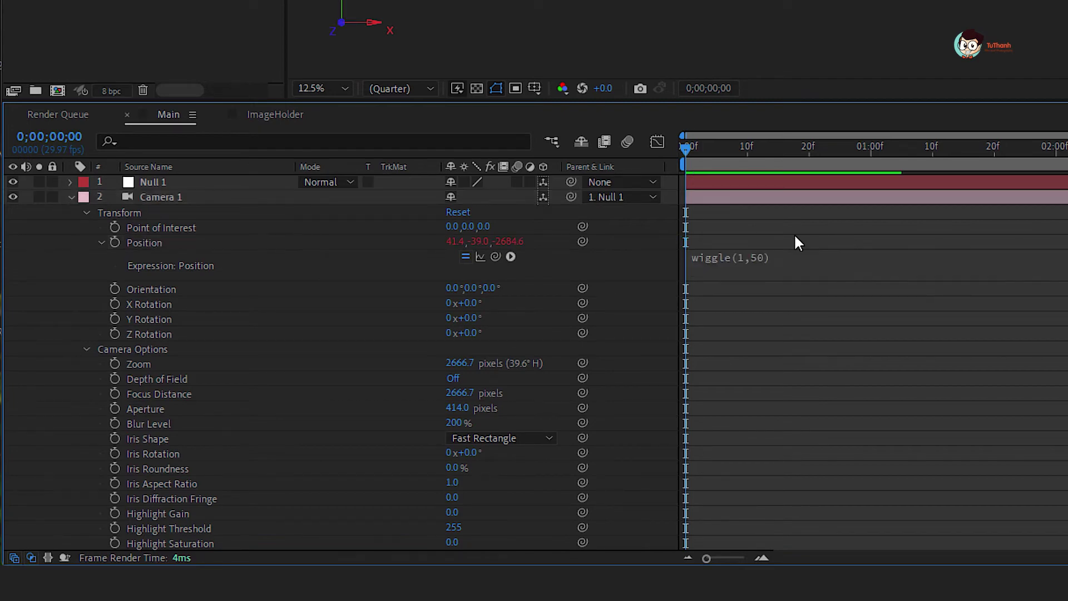
# Add a wiggle(1,50) expression to Camera 1's Point of Interest and preview the drift.
pyautogui.keyDown('alt'); pyautogui.click(115, 227); pyautogui.keyUp('alt')
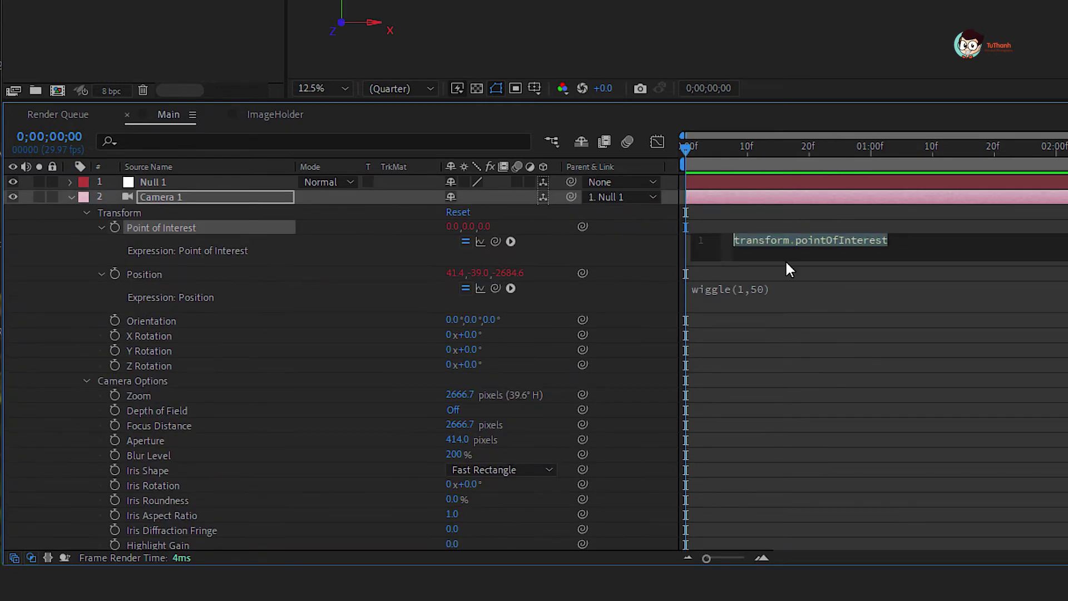
pyautogui.write('wig')
pyautogui.press('Return')
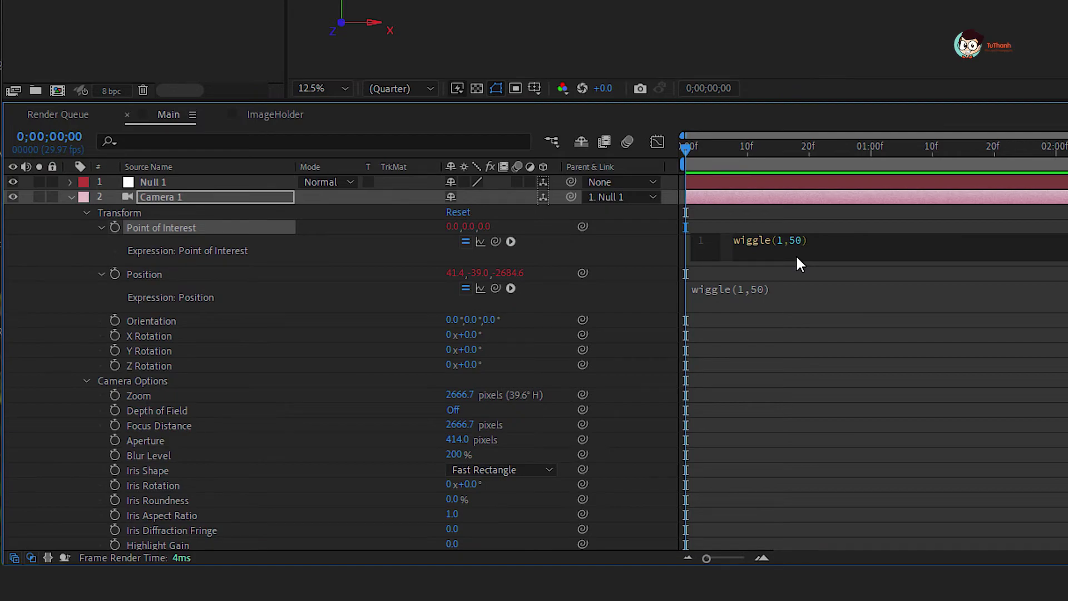
pyautogui.click(343, 411)
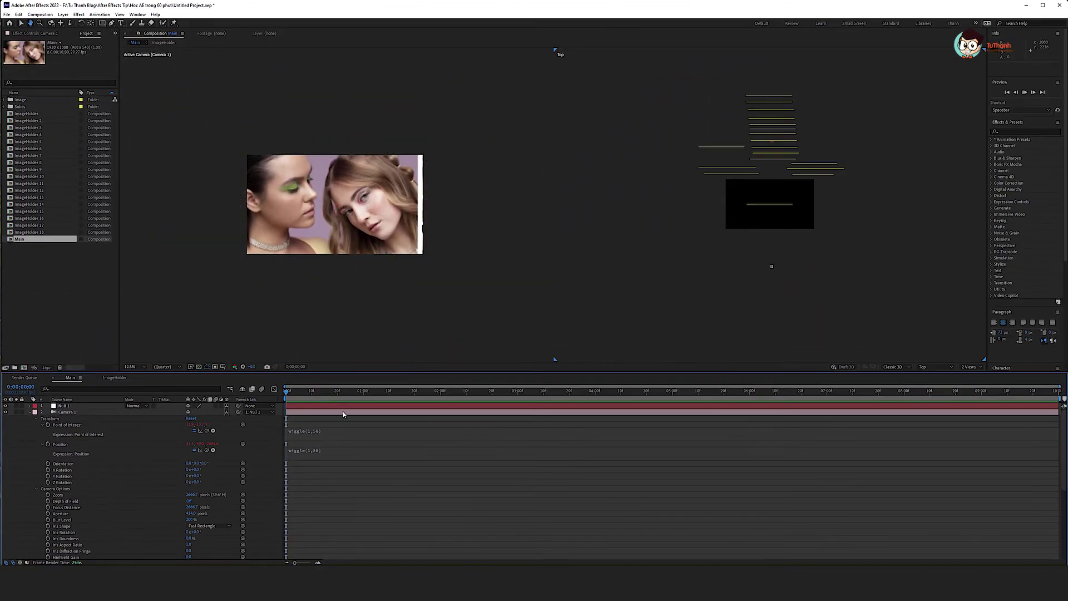
pyautogui.press('space')
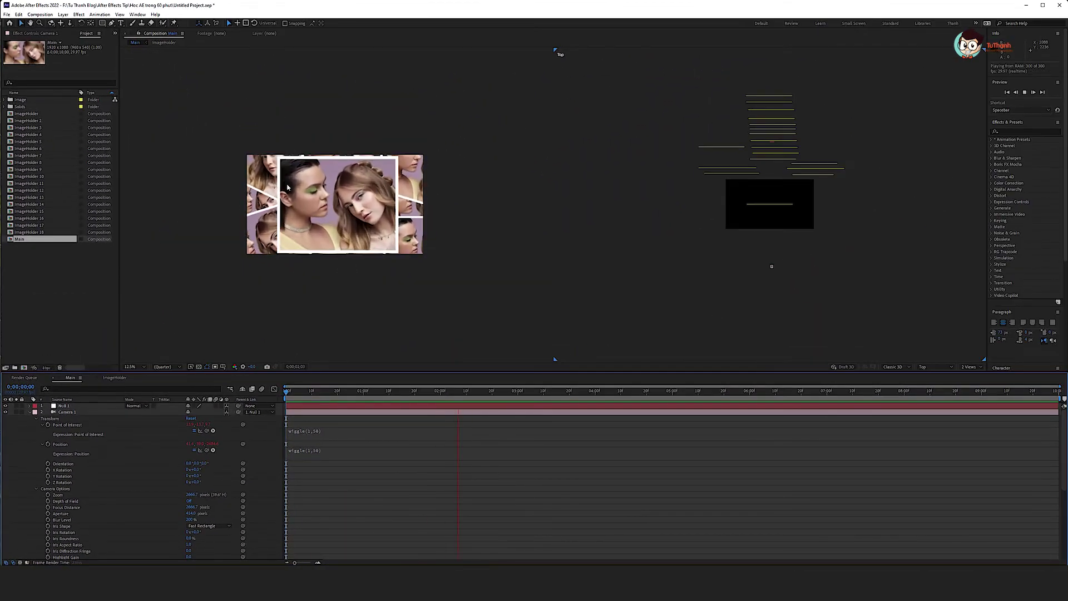
# Change Camera 1's Position expression to wiggle(0,50), preview it, and collapse the camera's properties.
pyautogui.press('space')
pyautogui.press('space')
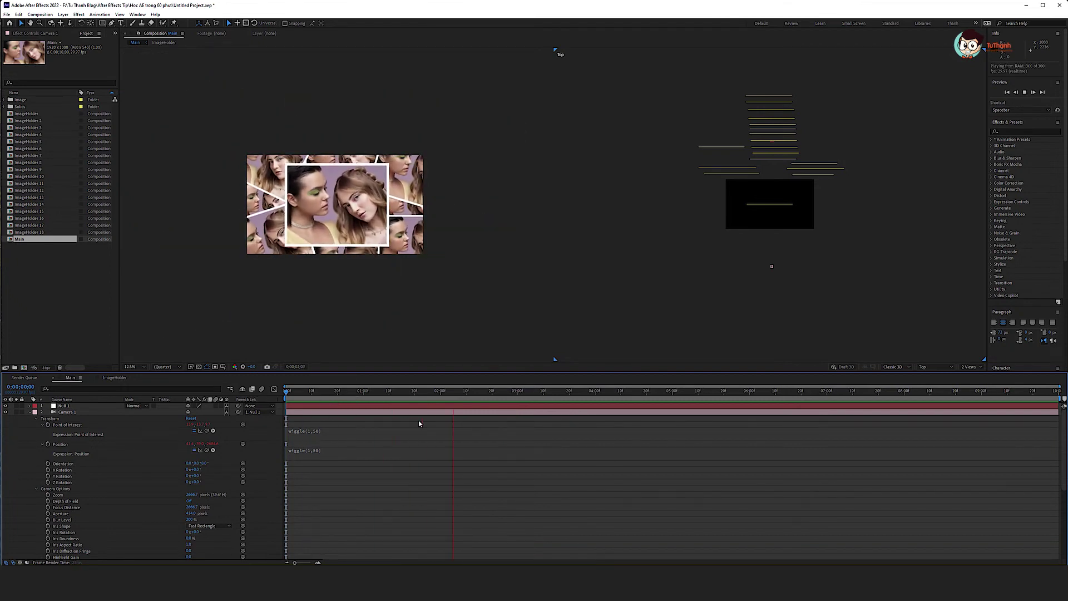
pyautogui.press('space')
pyautogui.press('space')
pyautogui.press('space')
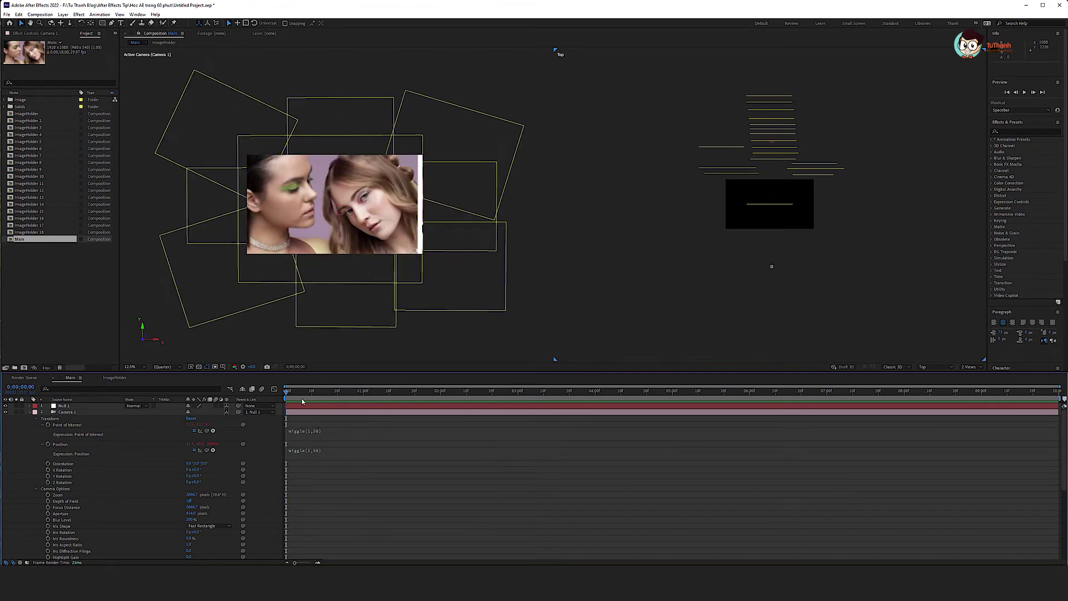
pyautogui.press('space')
pyautogui.press('space')
pyautogui.press('space')
pyautogui.click(313, 450)
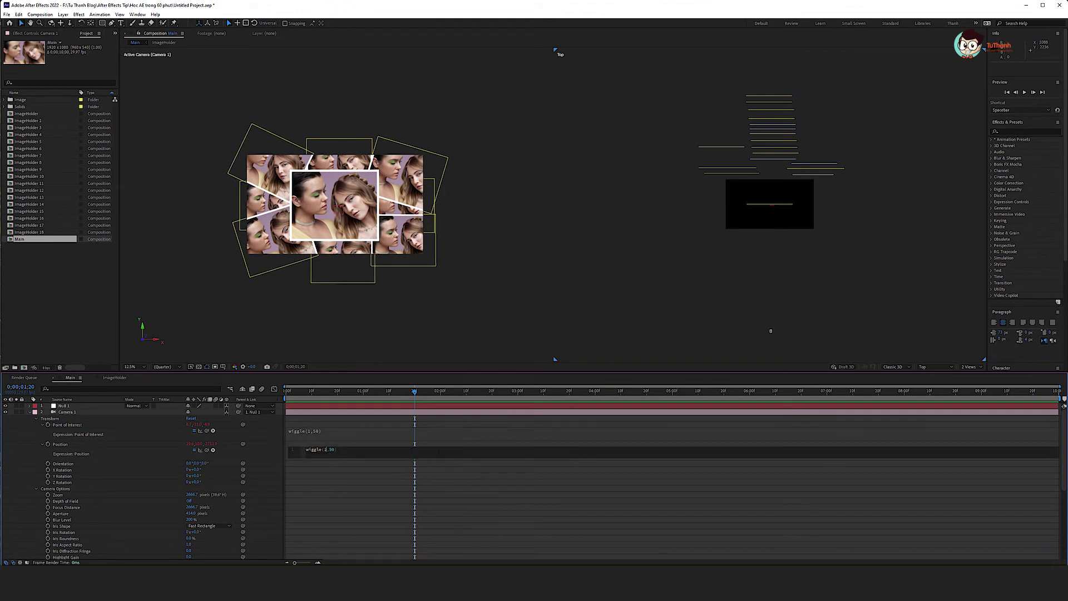
pyautogui.click(535, 466)
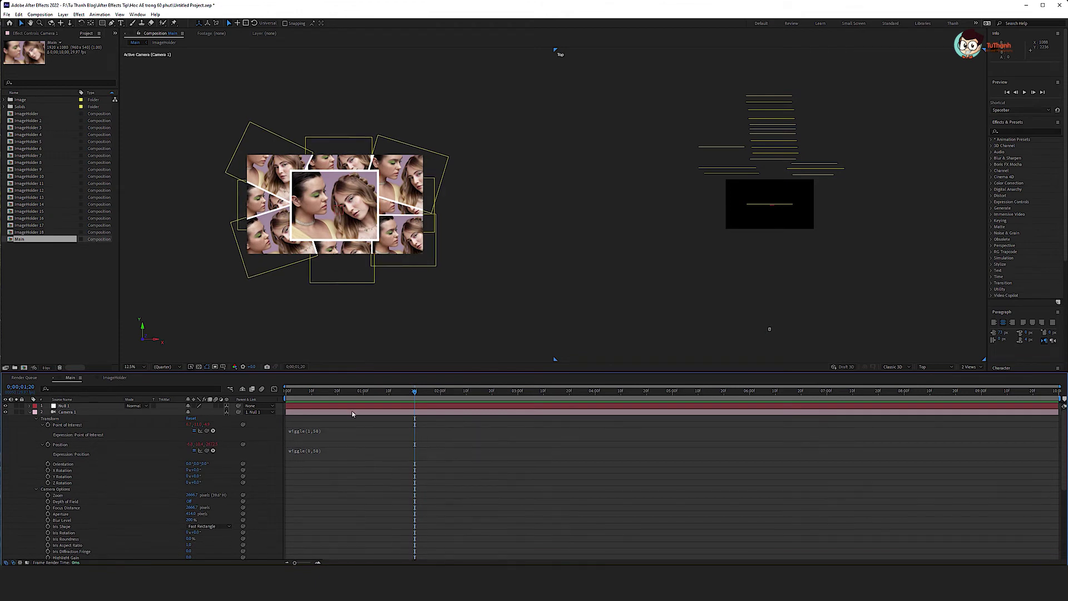
pyautogui.press('space')
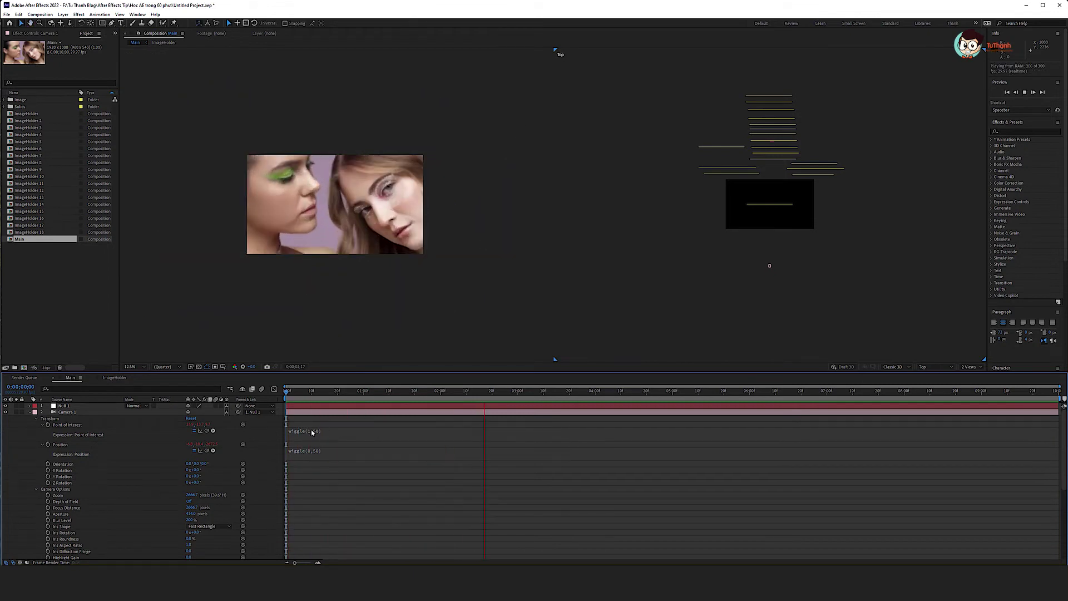
pyautogui.press('space')
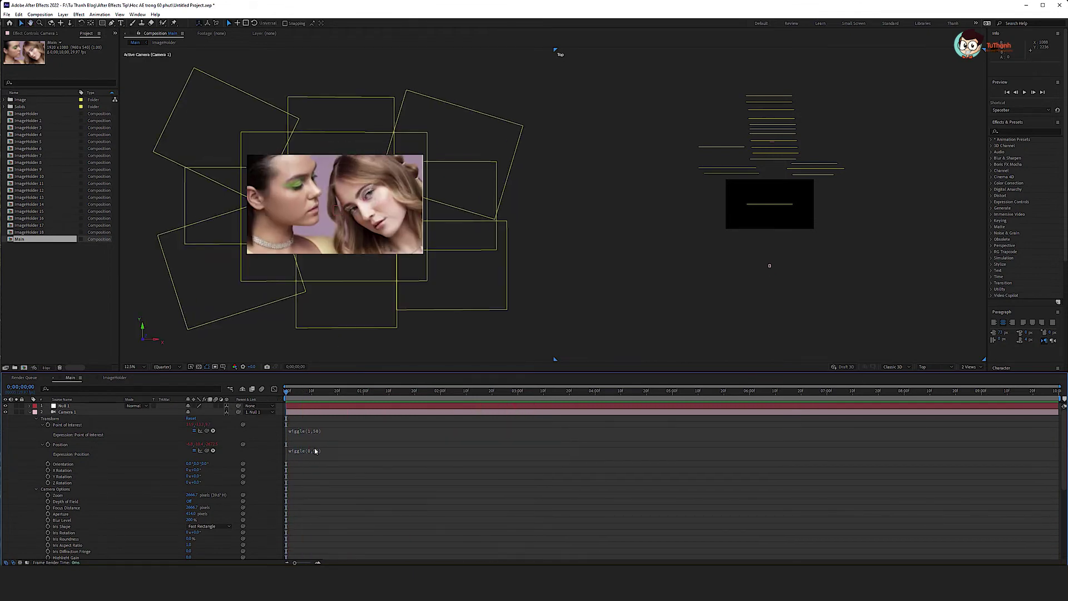
pyautogui.click(29, 413)
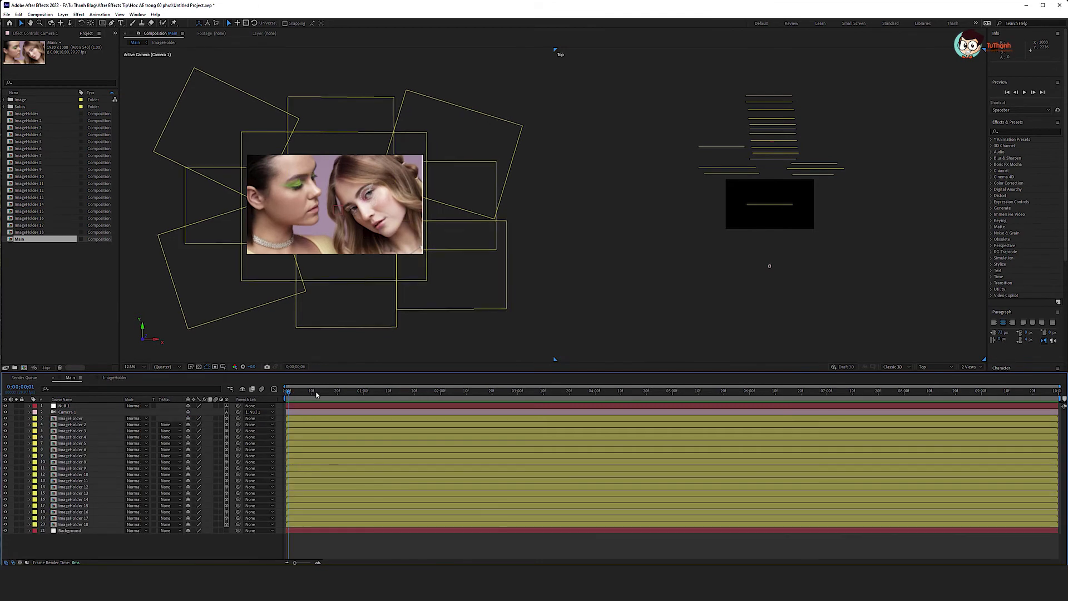
# Turn on Depth of Field in Camera 1's Camera Options.
pyautogui.moveTo(288, 395)
pyautogui.mouseDown()
pyautogui.moveTo(345, 391)
pyautogui.moveTo(380, 407)
pyautogui.mouseUp()
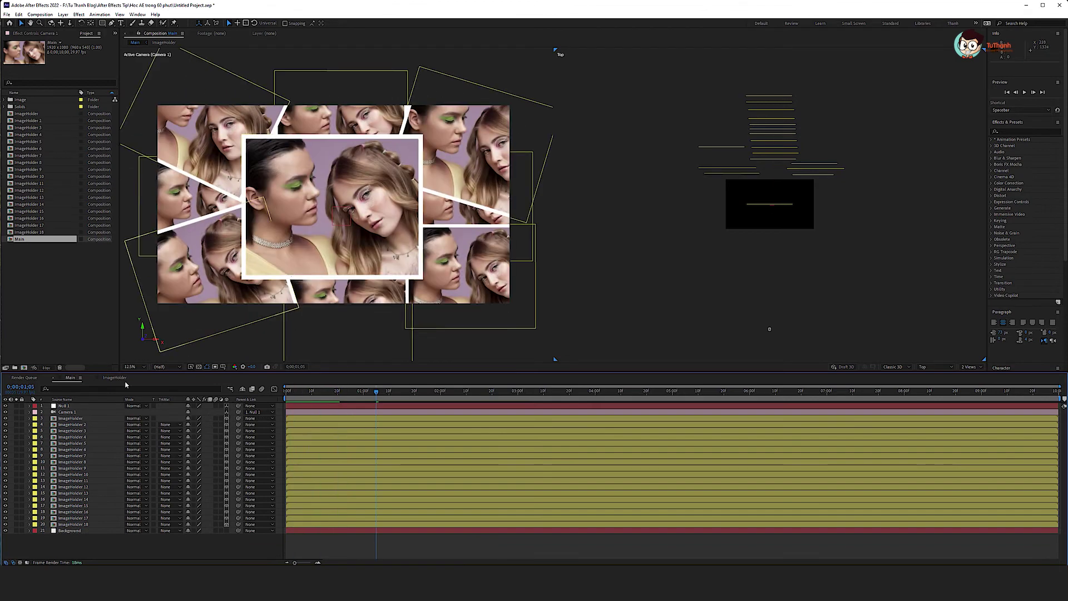
pyautogui.click(30, 412)
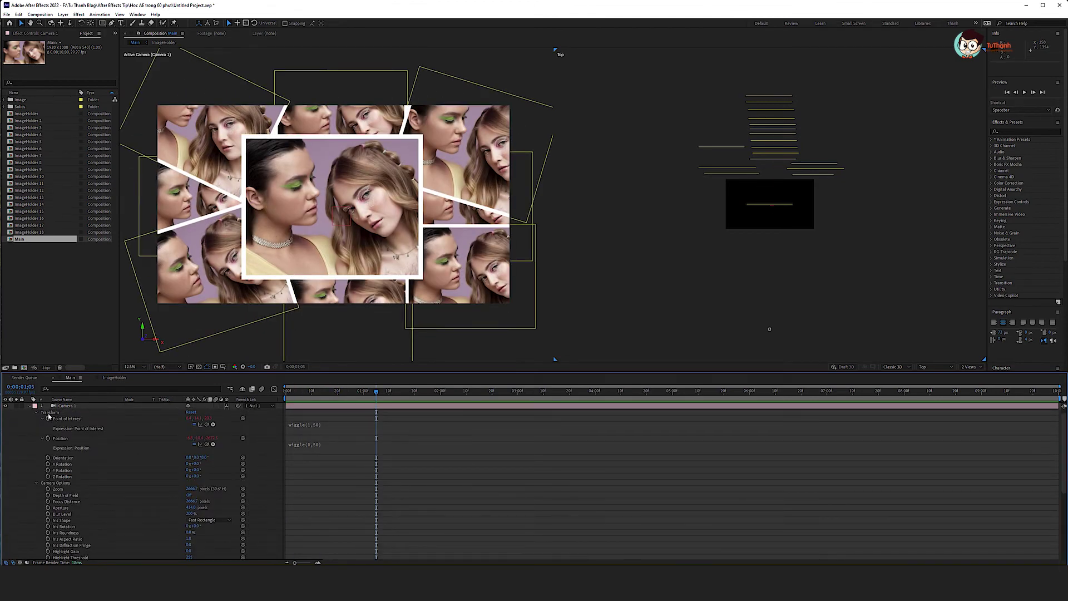
pyautogui.click(37, 413)
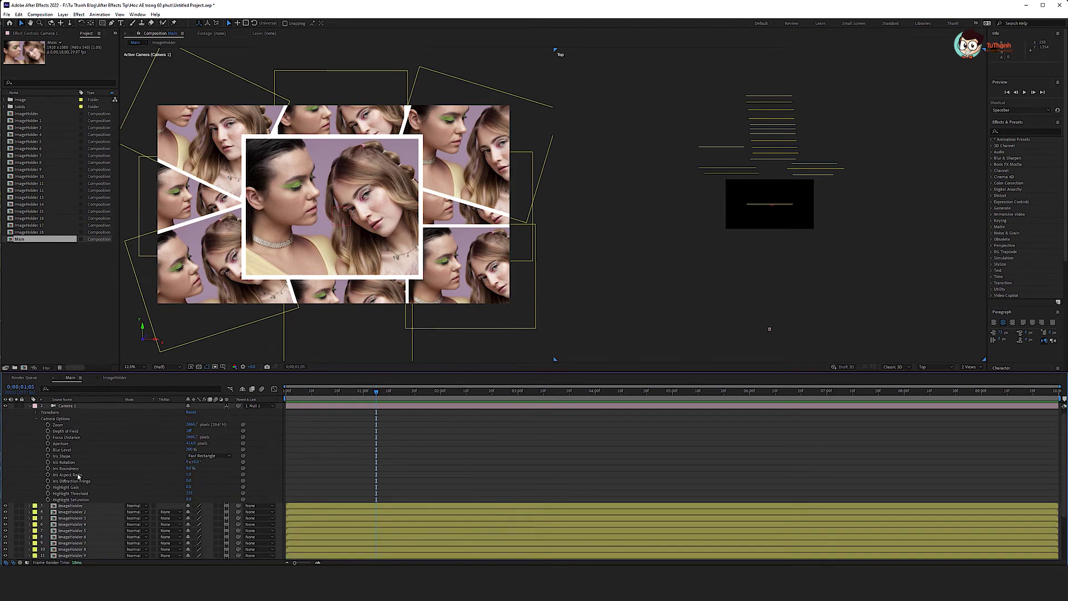
pyautogui.click(190, 432)
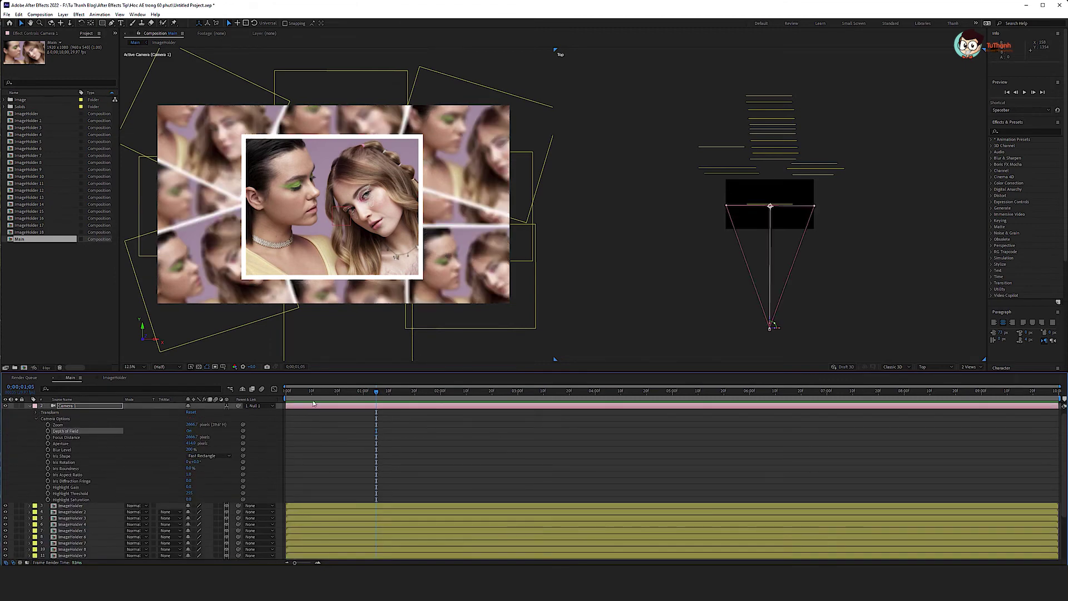
# At the start of the composition, lower Focus Distance until the faces are sharp.
pyautogui.press('Home')
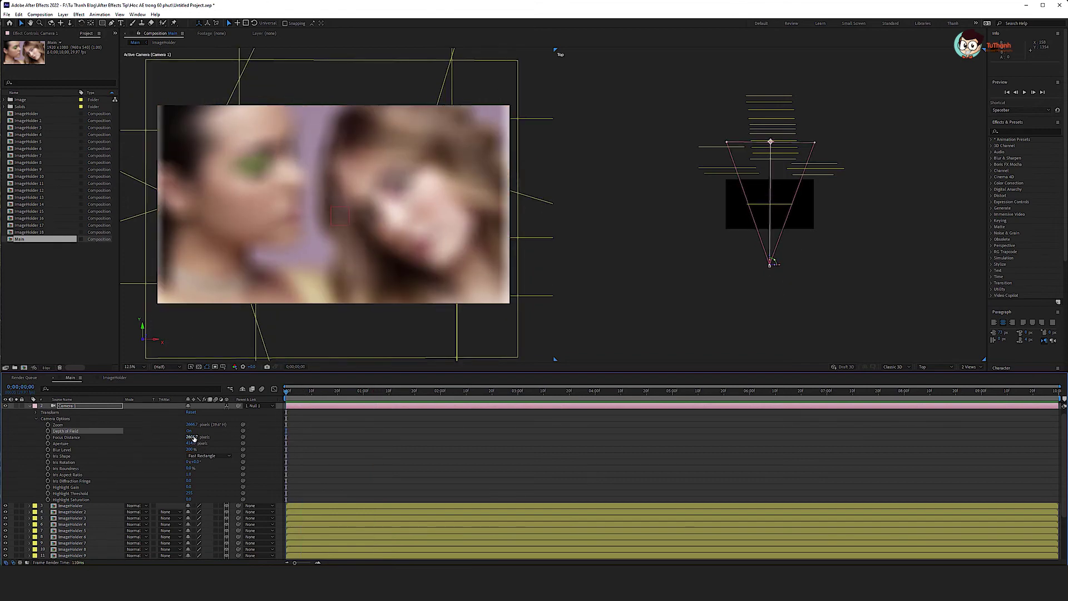
pyautogui.moveTo(194, 438); pyautogui.dragTo(104, 451)
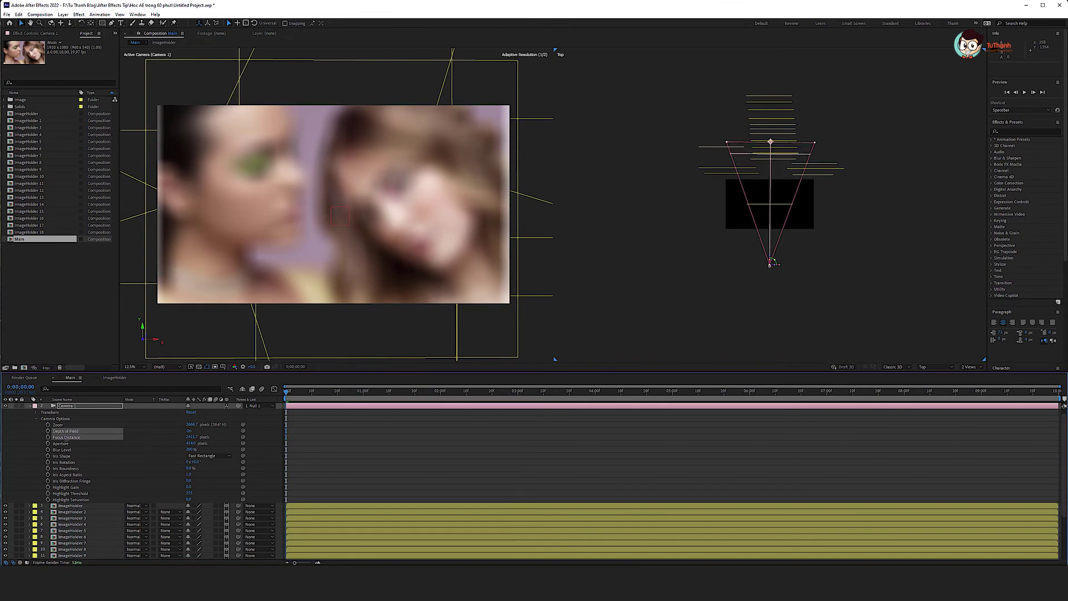
pyautogui.moveTo(104, 451); pyautogui.dragTo(17, 452)
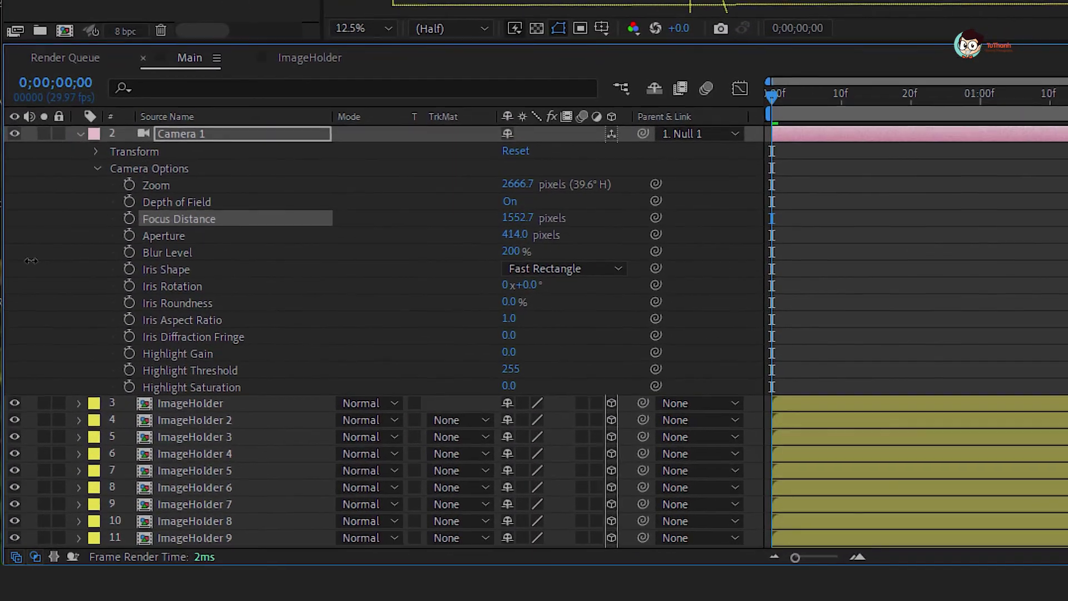
pyautogui.moveTo(523, 223); pyautogui.dragTo(298, 234)
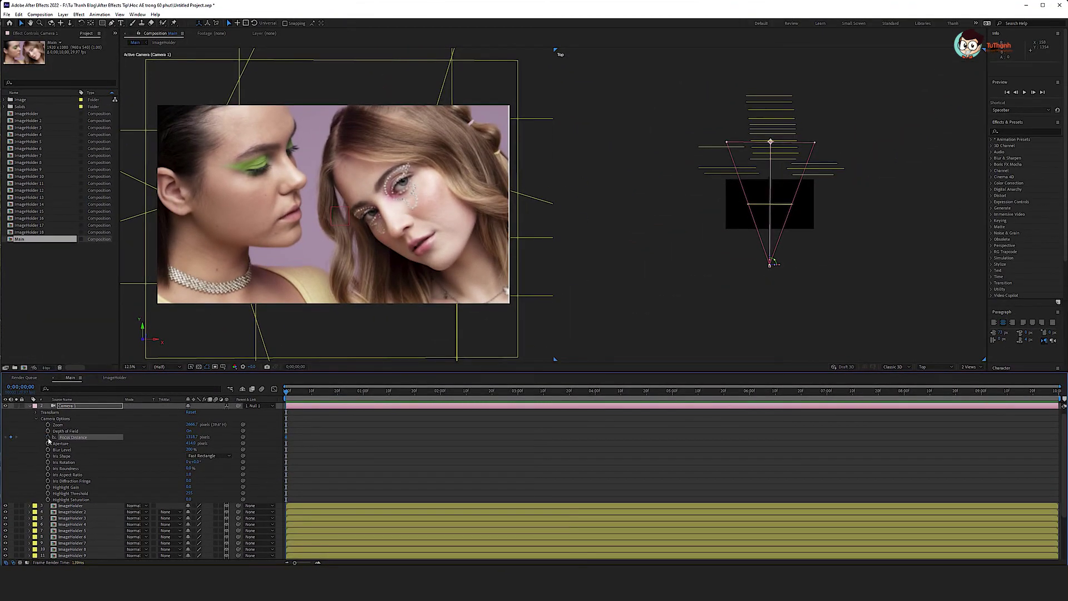
# Keyframe Camera 1's Focus Distance at 2666.7 pixels at the one-second mark.
pyautogui.moveTo(289, 394); pyautogui.dragTo(364, 401)
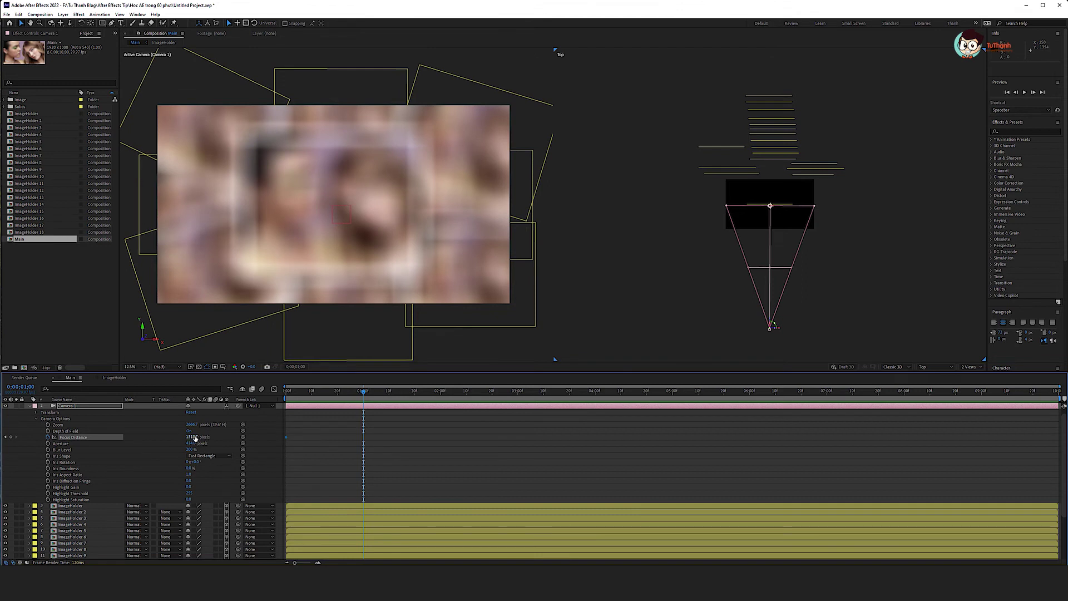
pyautogui.moveTo(193, 437); pyautogui.dragTo(192, 438)
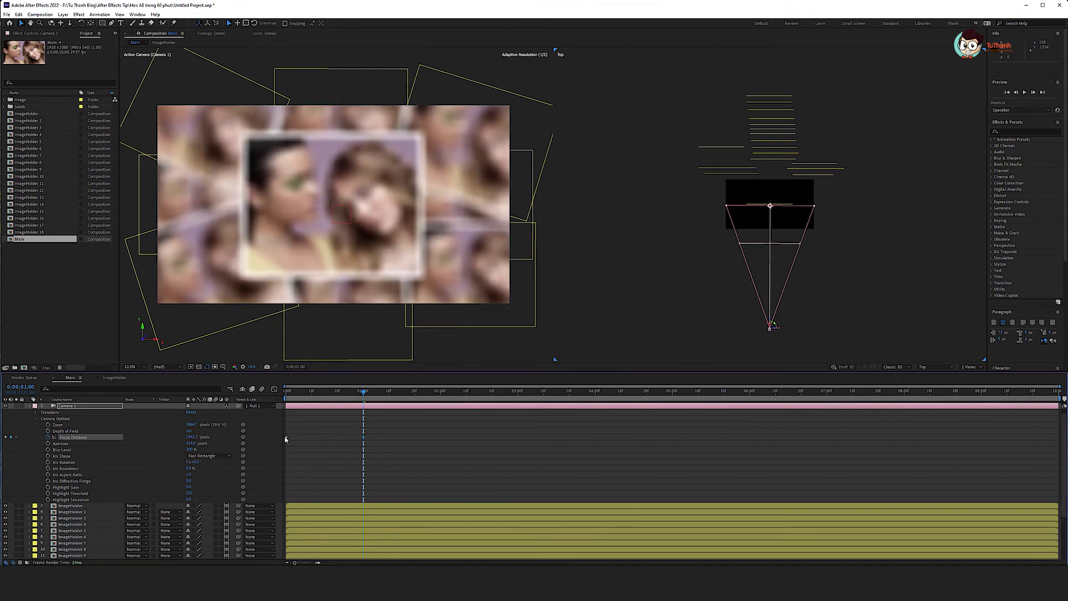
pyautogui.write('266')
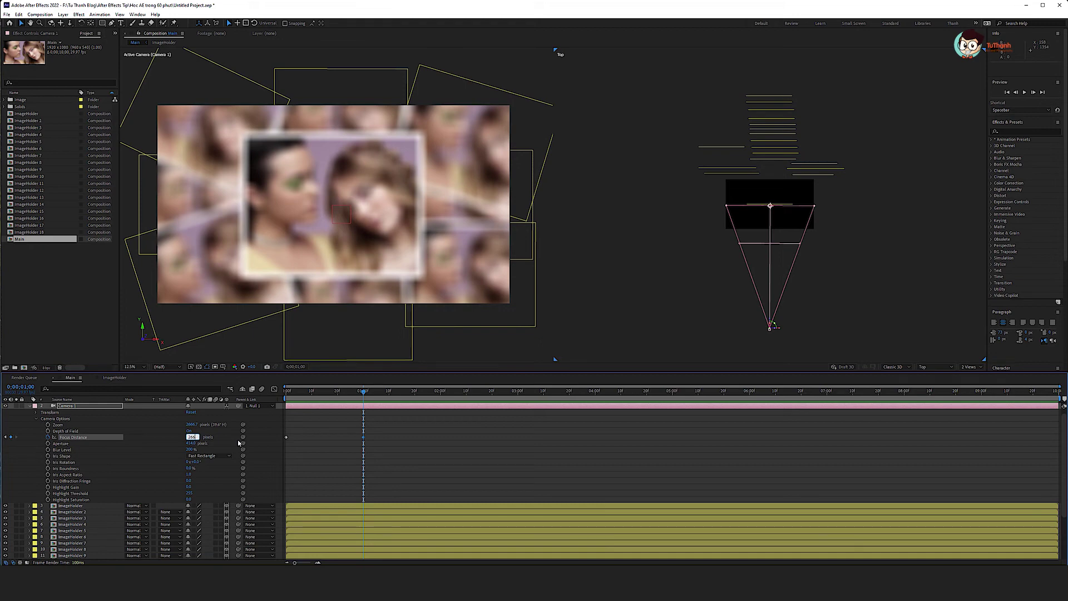
pyautogui.press('Return')
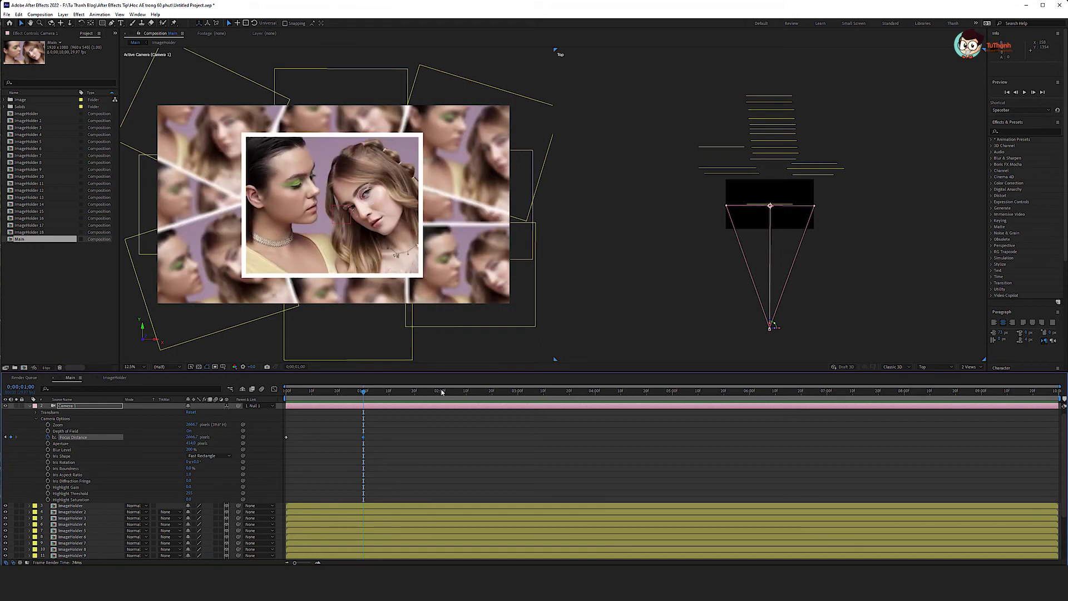
pyautogui.moveTo(389, 398)
pyautogui.mouseDown()
pyautogui.moveTo(497, 414)
pyautogui.moveTo(364, 428)
pyautogui.mouseUp()
pyautogui.moveTo(365, 393)
pyautogui.mouseDown()
pyautogui.moveTo(477, 406)
pyautogui.moveTo(444, 416)
pyautogui.moveTo(502, 419)
pyautogui.moveTo(444, 425)
pyautogui.mouseUp()
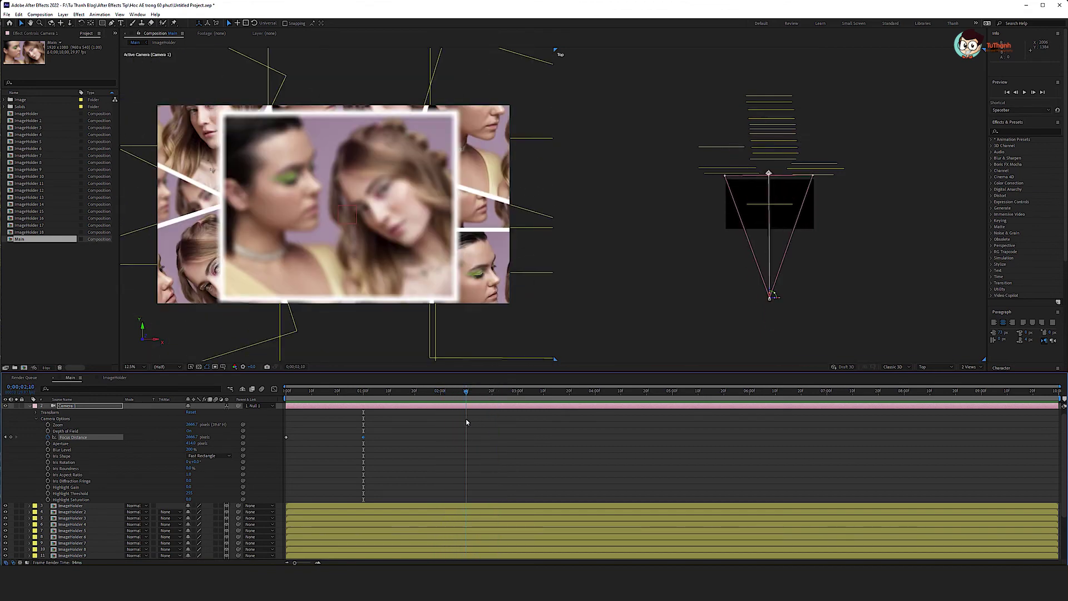
pyautogui.moveTo(444, 426); pyautogui.dragTo(441, 429)
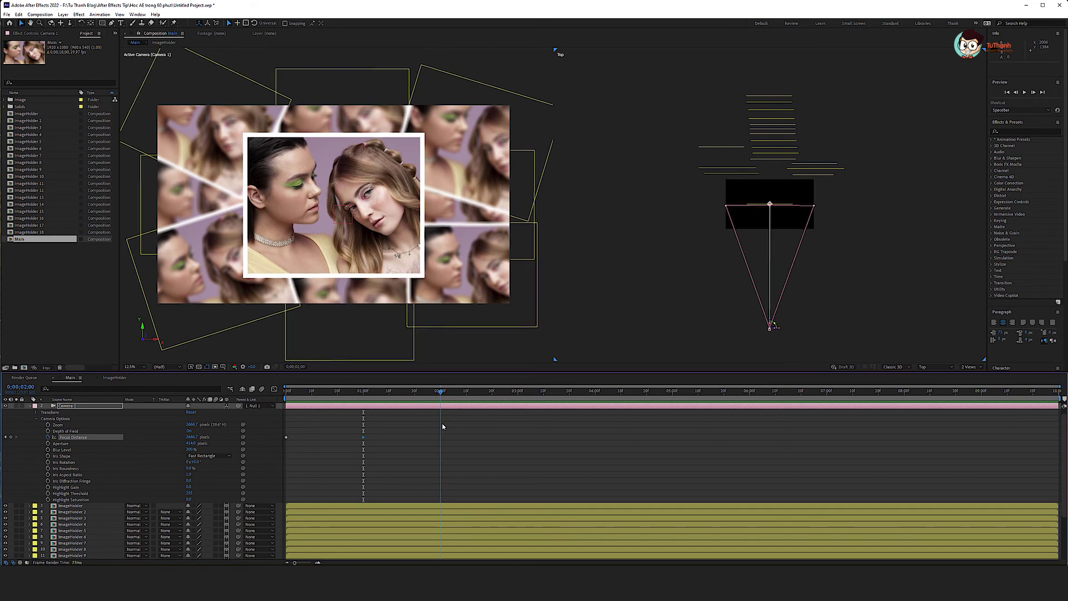
pyautogui.hotkey('ctrl', 'c')
pyautogui.moveTo(293, 437); pyautogui.dragTo(282, 457)
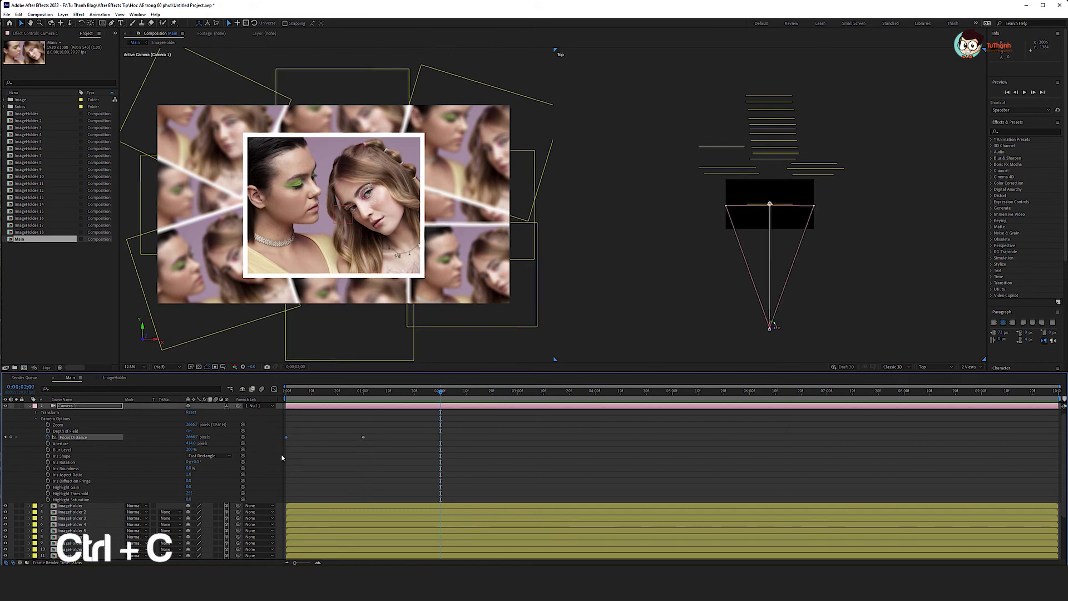
pyautogui.click(494, 440)
pyautogui.hotkey('ctrl', 'v')
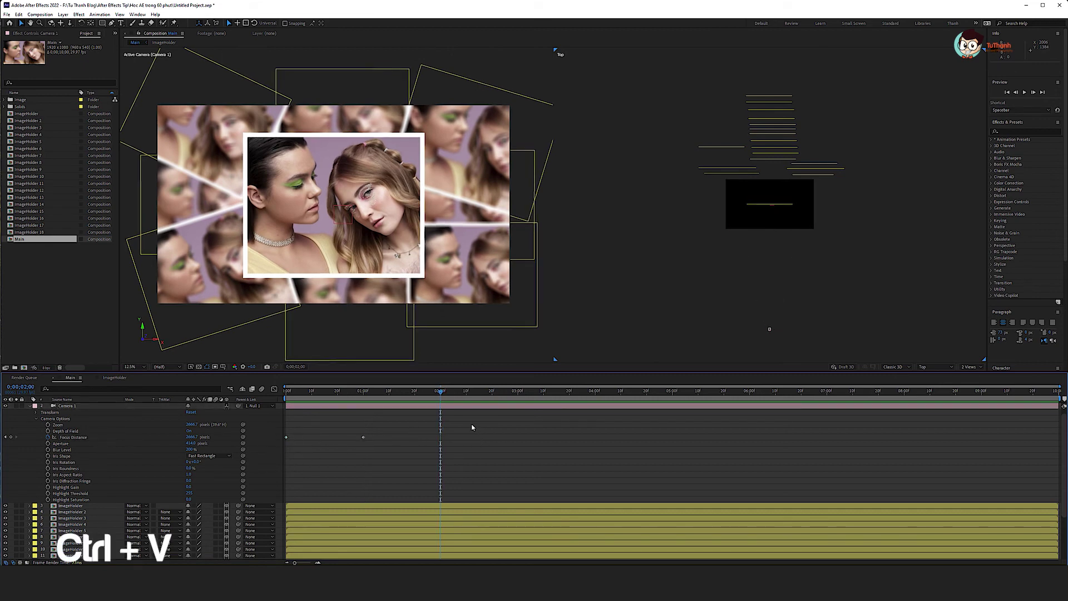
pyautogui.click(288, 406)
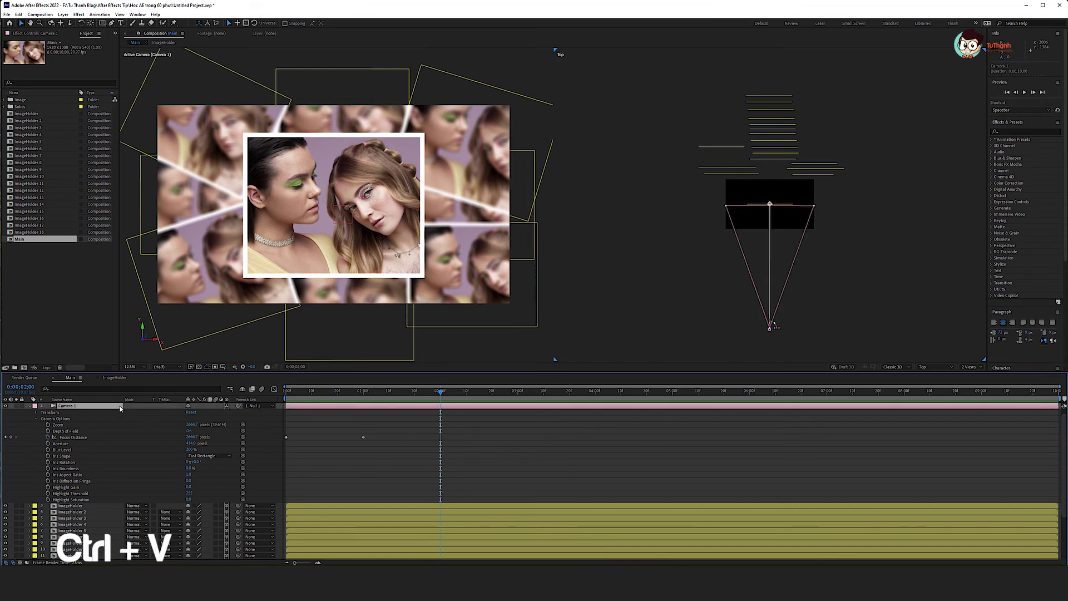
pyautogui.hotkey('ctrl', 'v')
pyautogui.hotkey('ctrl', 'z')
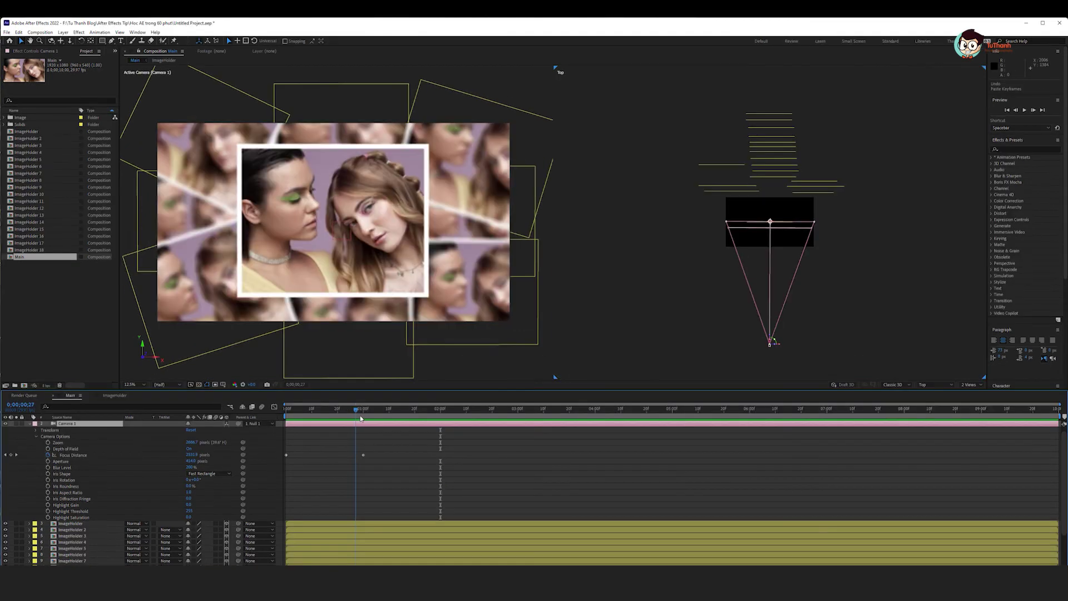
pyautogui.click(365, 398)
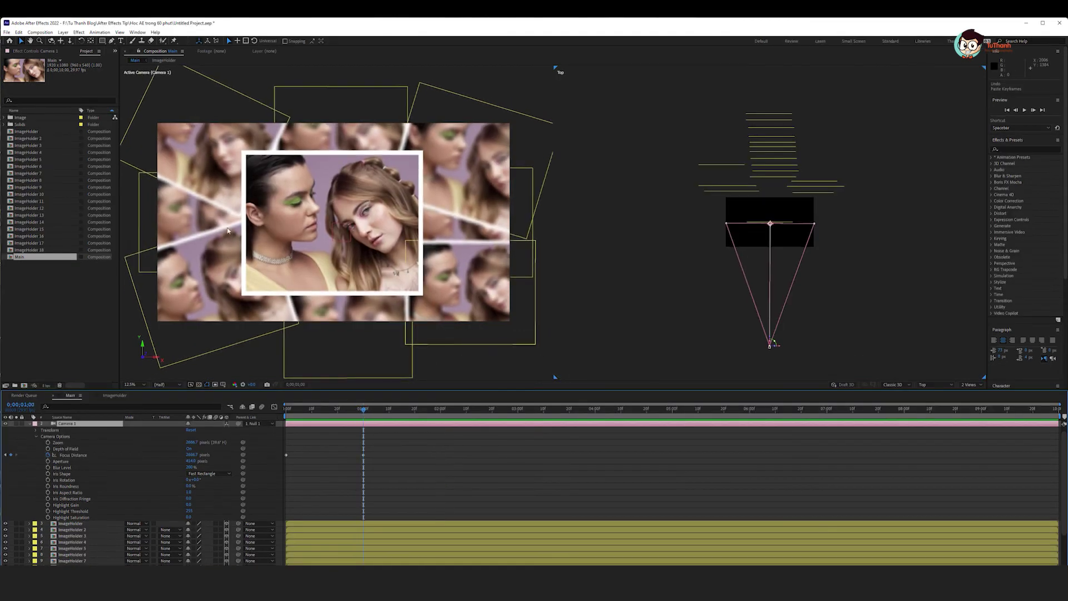
pyautogui.click(189, 467)
pyautogui.write('100')
# Set Camera 1's Blur Level to 100% and Aperture to 100 pixels.
pyautogui.press('Return')
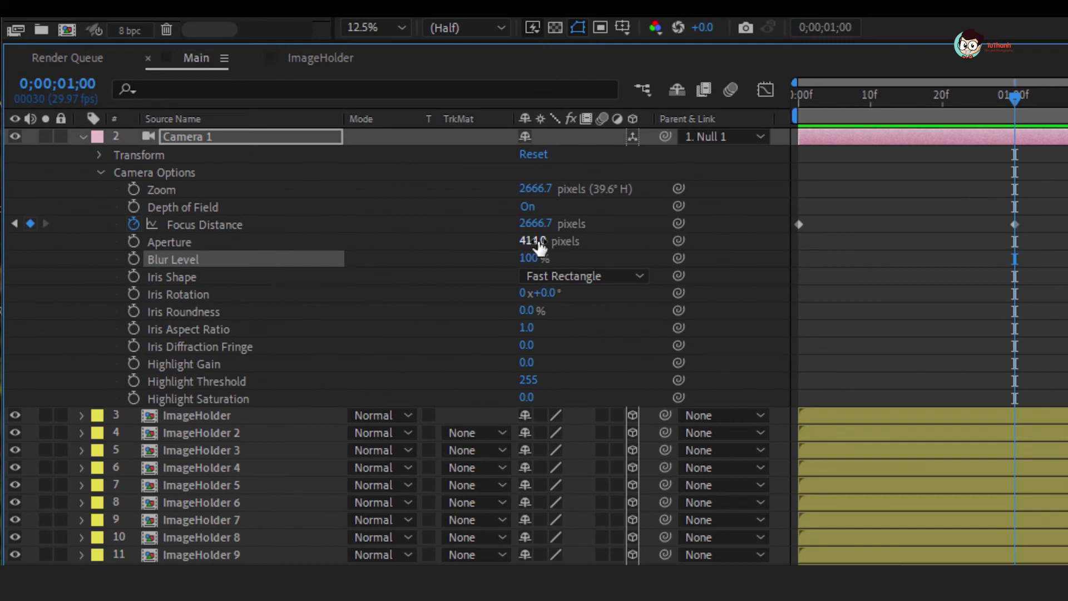
pyautogui.moveTo(540, 245)
pyautogui.mouseDown()
pyautogui.moveTo(639, 249)
pyautogui.moveTo(297, 266)
pyautogui.mouseUp()
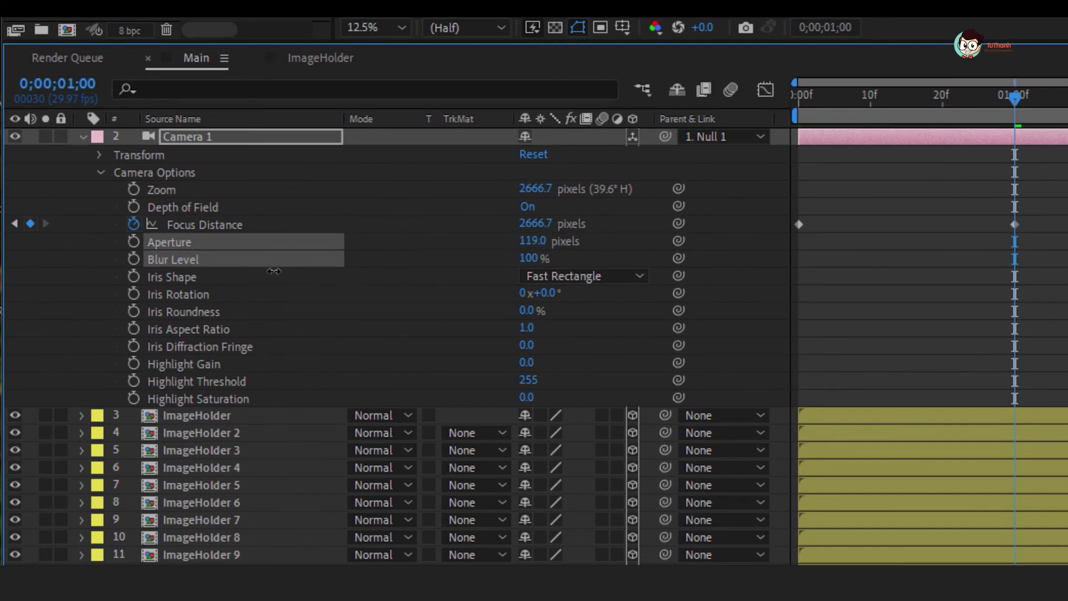
pyautogui.click(533, 241)
pyautogui.write('100')
pyautogui.press('Return')
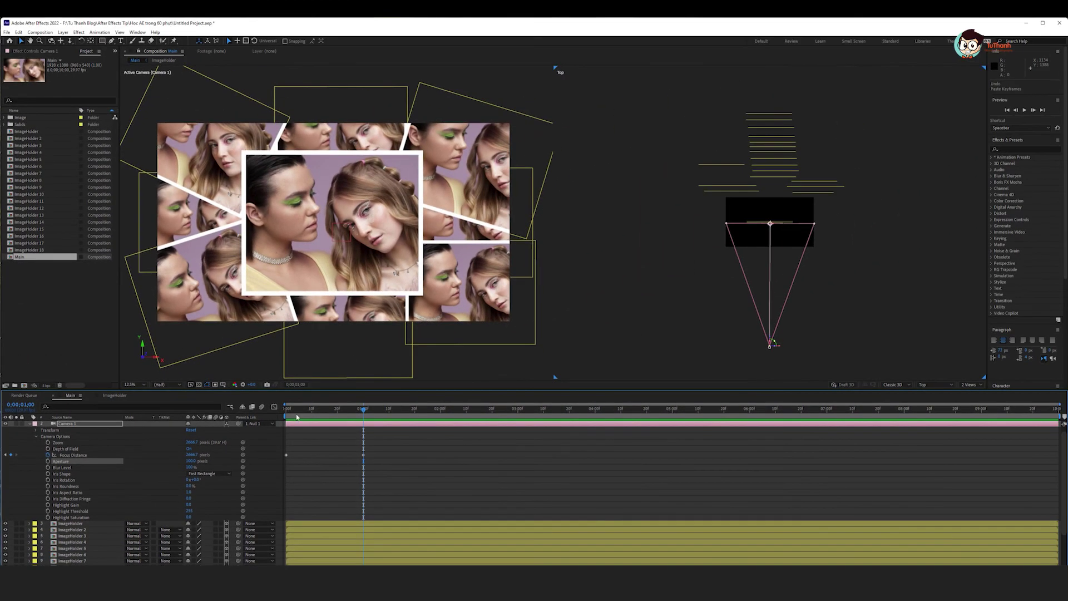
# Preview from the start and add a Focus Distance keyframe at two seconds.
pyautogui.press('Home')
pyautogui.press('space')
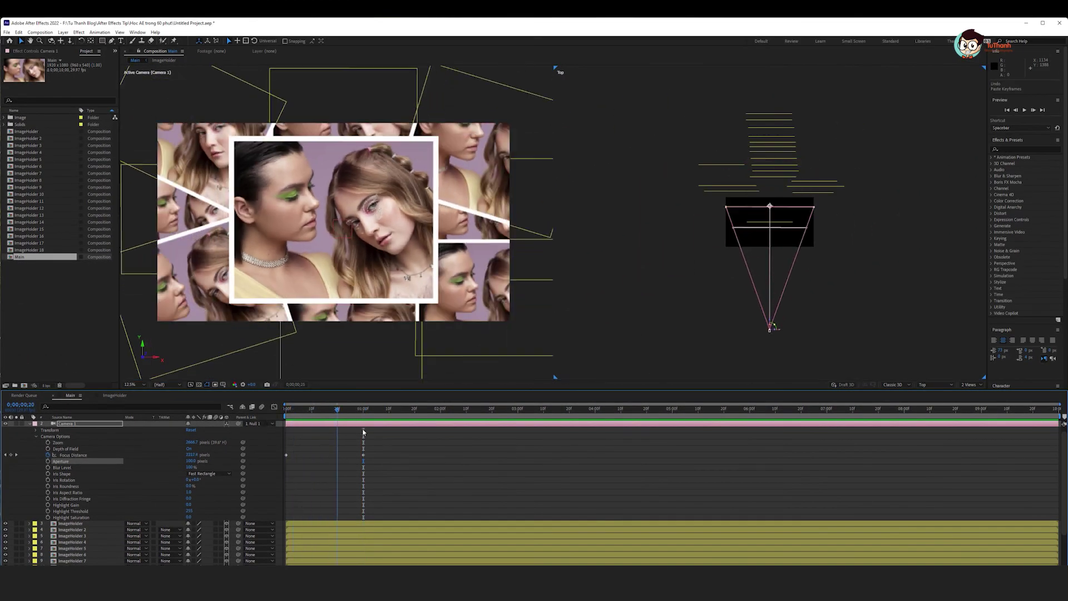
pyautogui.press('space')
pyautogui.click(11, 455)
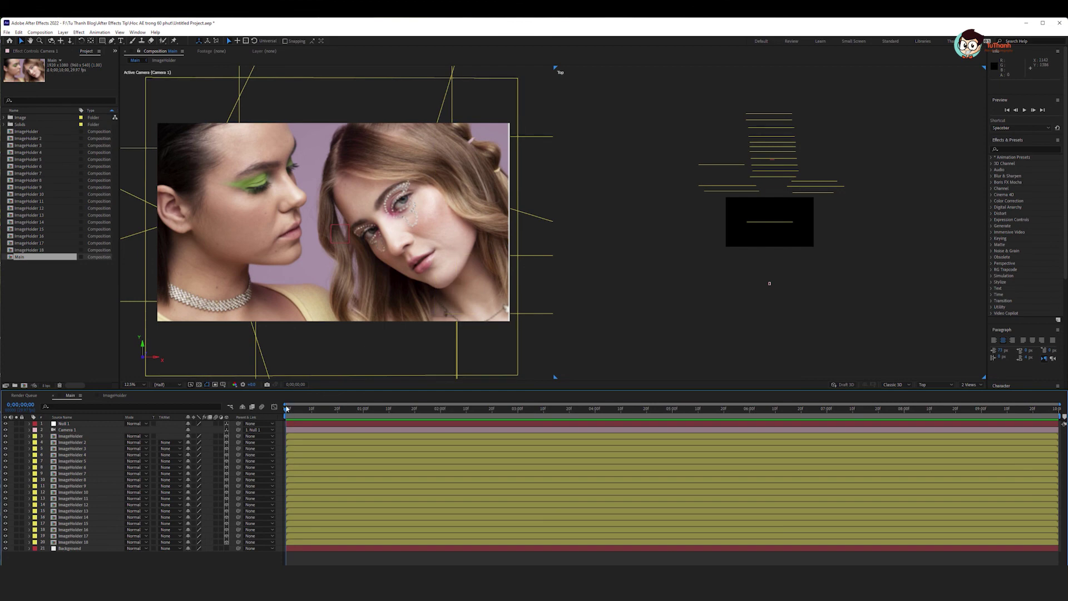
pyautogui.press('space')
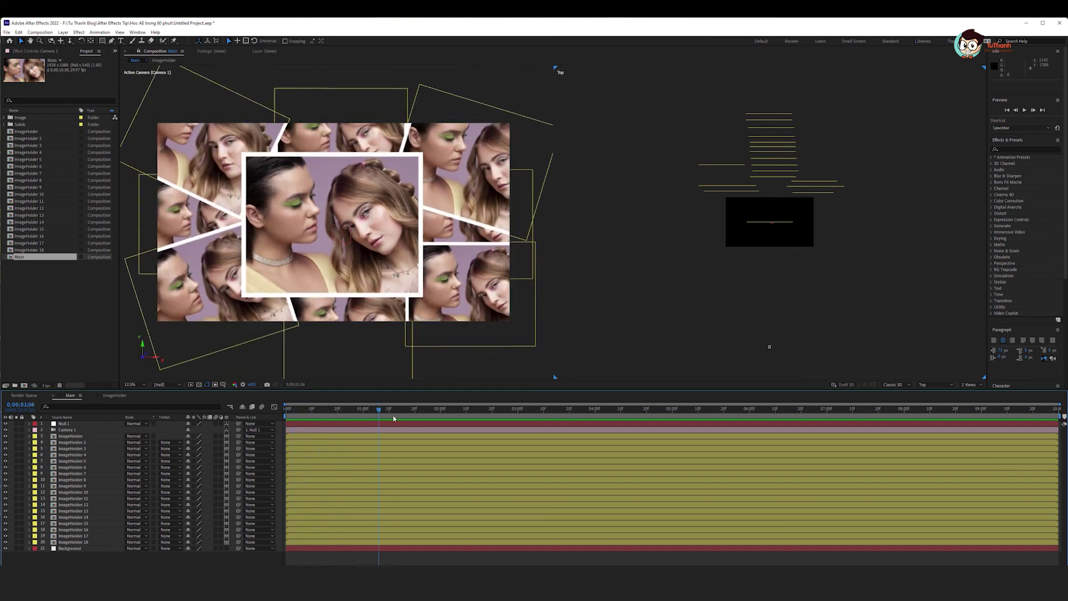